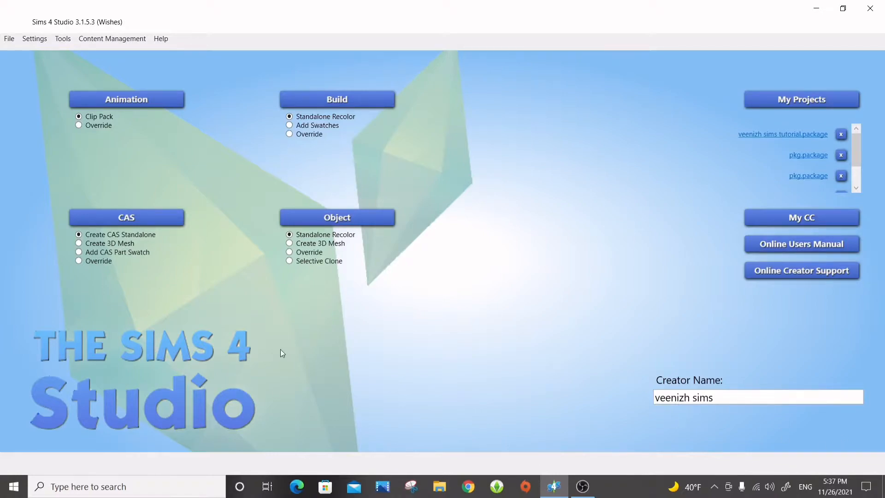
Start a standalone CAS item, search the catalog for "lipstick", and choose the deep red EF28 glossy lipstick as the base.
left_click(149, 227)
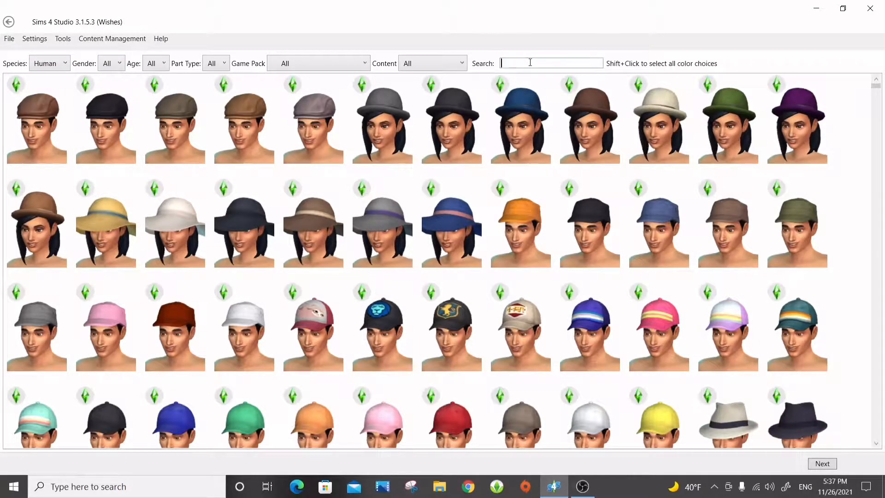
type("lipstick")
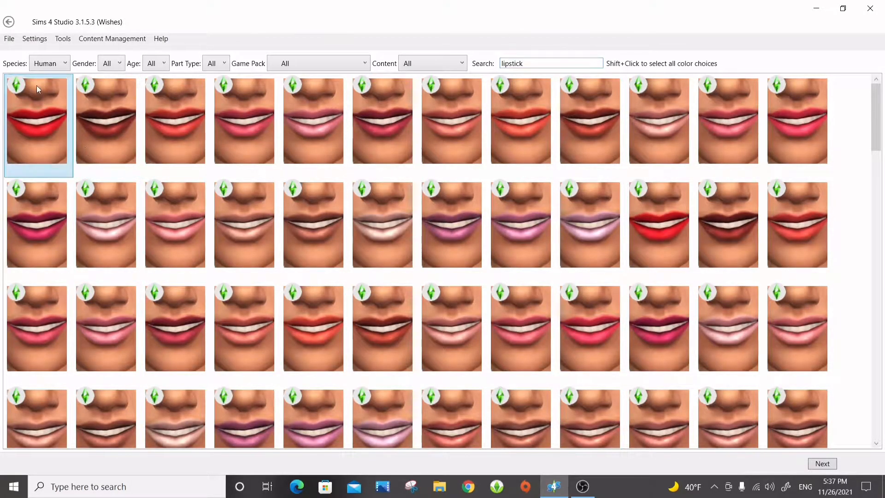
scroll(452, 226, "down", 5)
scroll(452, 225, "up", 10)
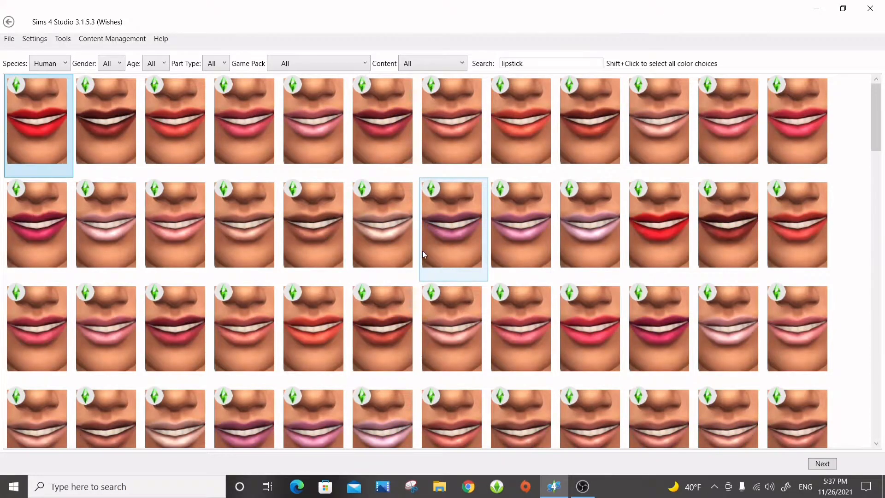
scroll(334, 240, "down", 5)
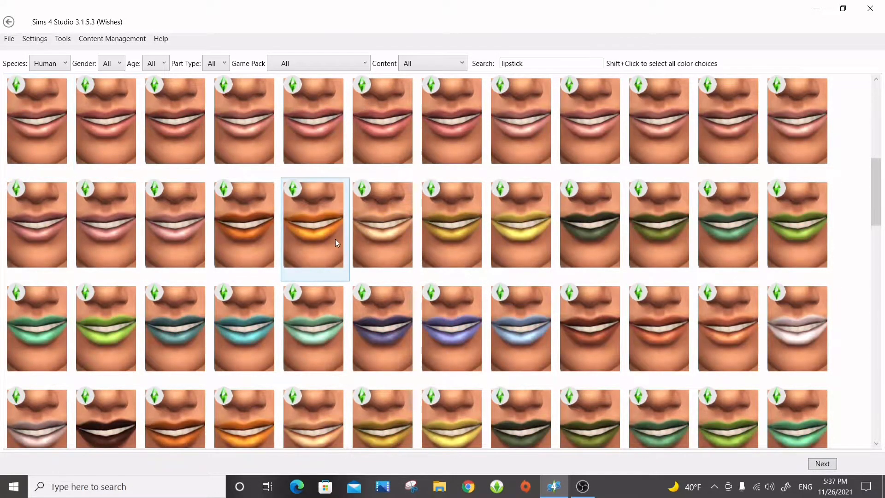
scroll(425, 240, "up", 5)
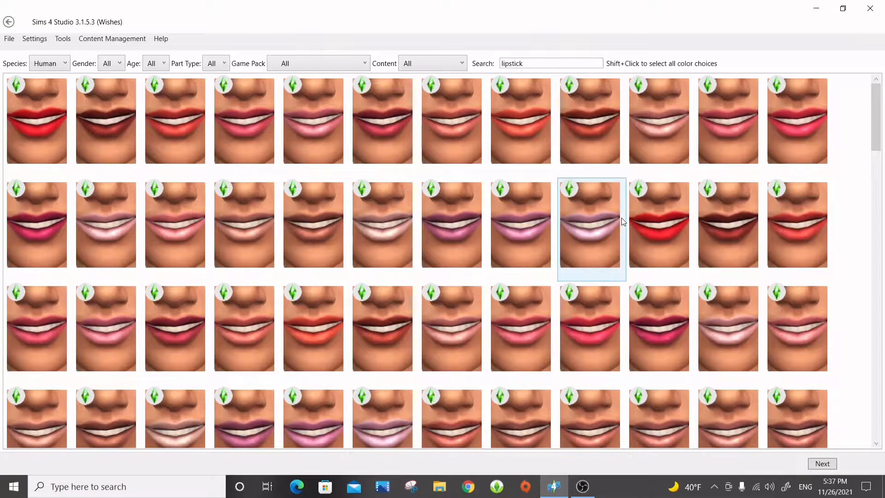
scroll(613, 217, "down", 8)
scroll(600, 220, "up", 3)
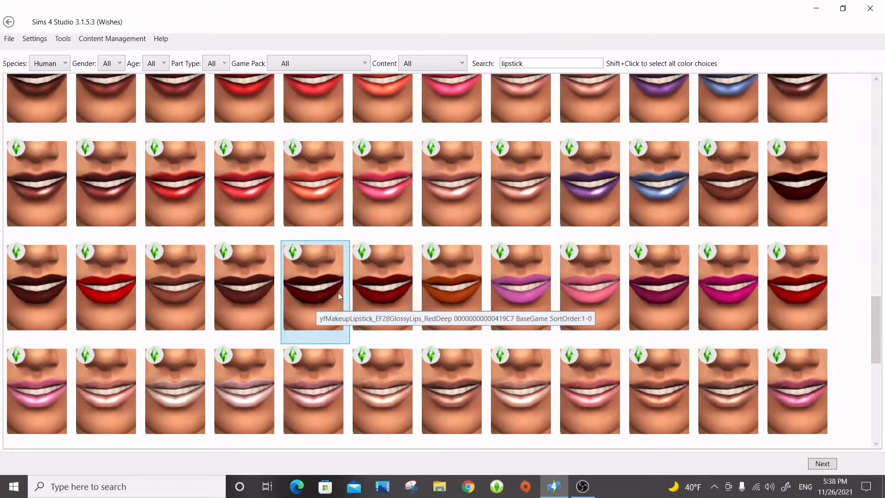
left_click(820, 463)
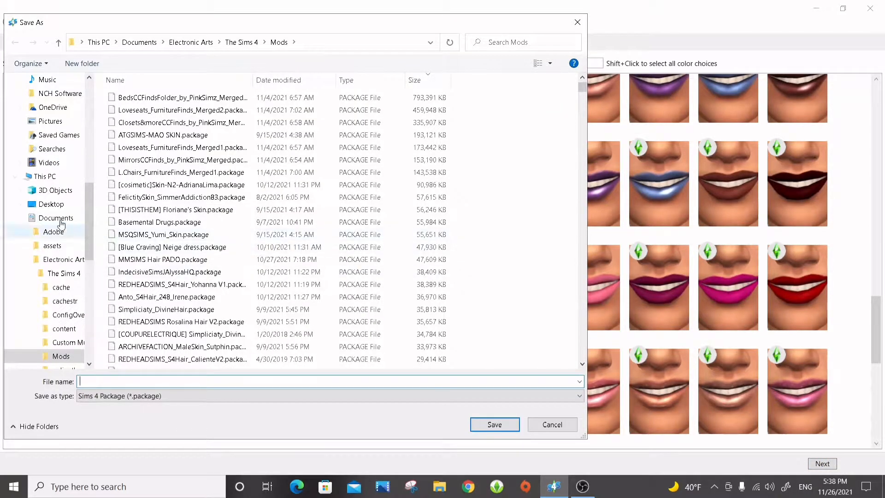
Create a new folder named "lipgloss test" in Documents for the project files.
scroll(57, 146, "up", 1)
scroll(56, 146, "up", 3)
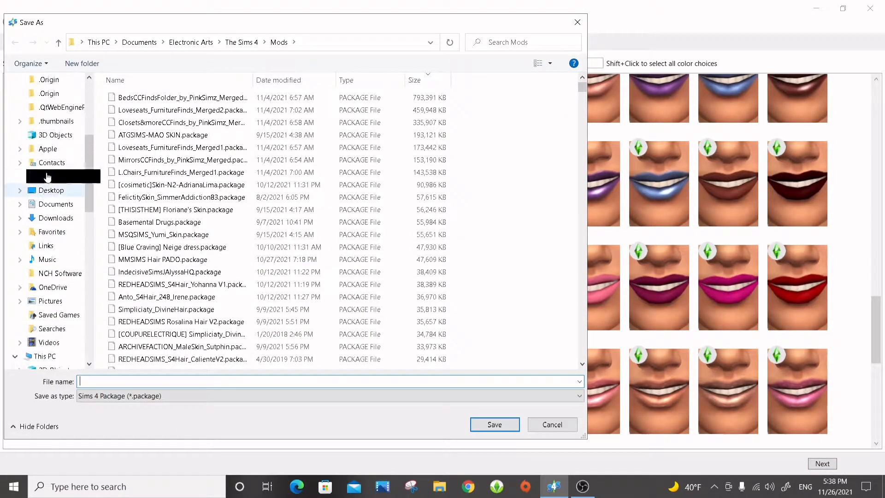
left_click(53, 204)
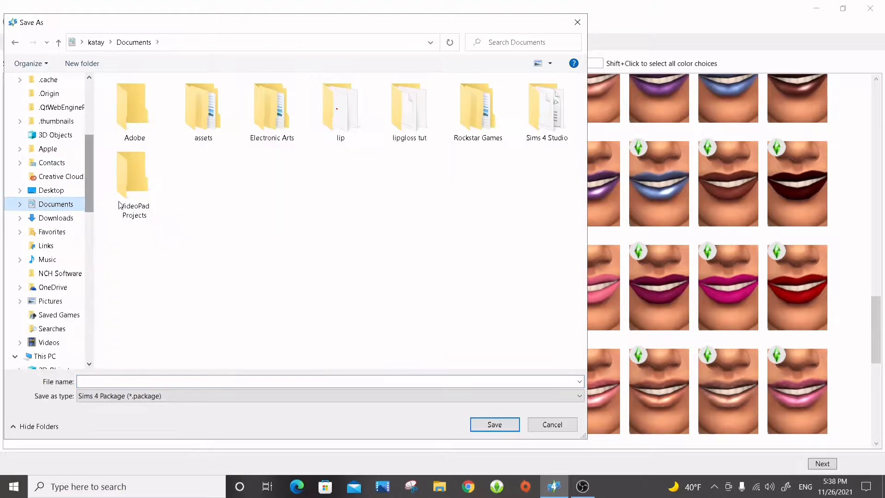
right_click(220, 181)
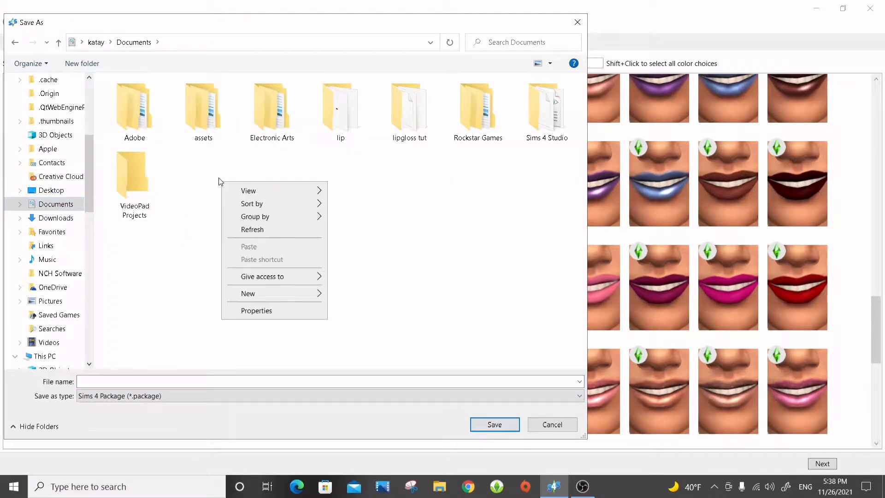
left_click(417, 164)
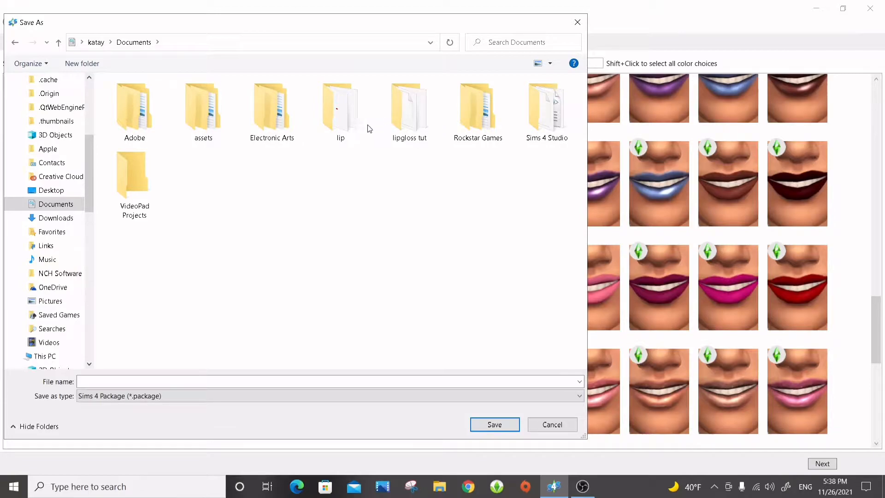
right_click(194, 205)
mouse_move(269, 208)
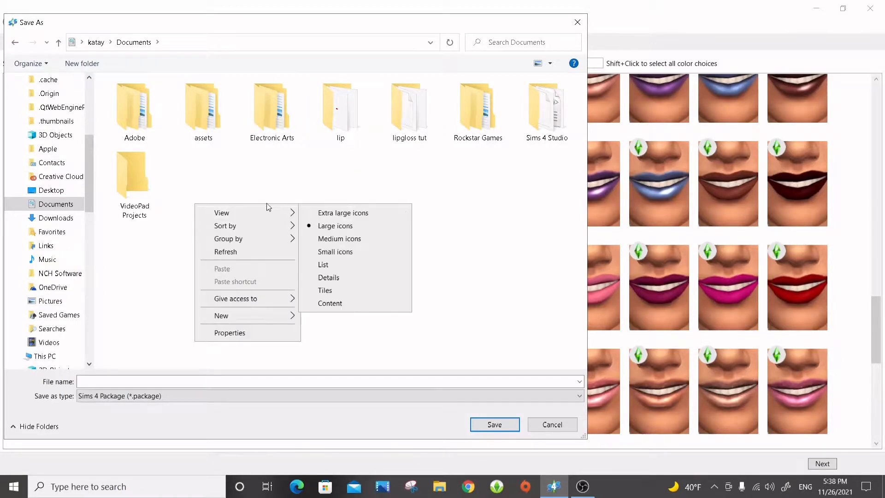
mouse_move(263, 316)
left_click(323, 313)
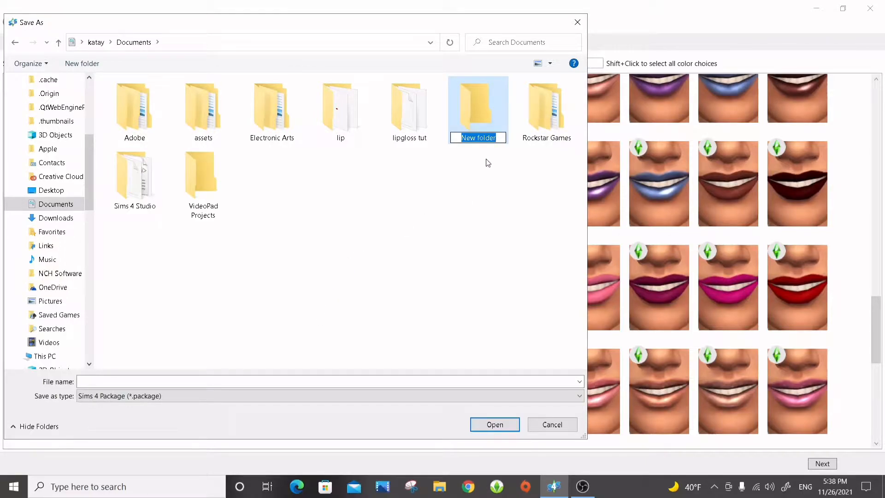
key("BackSpace")
type("lip")
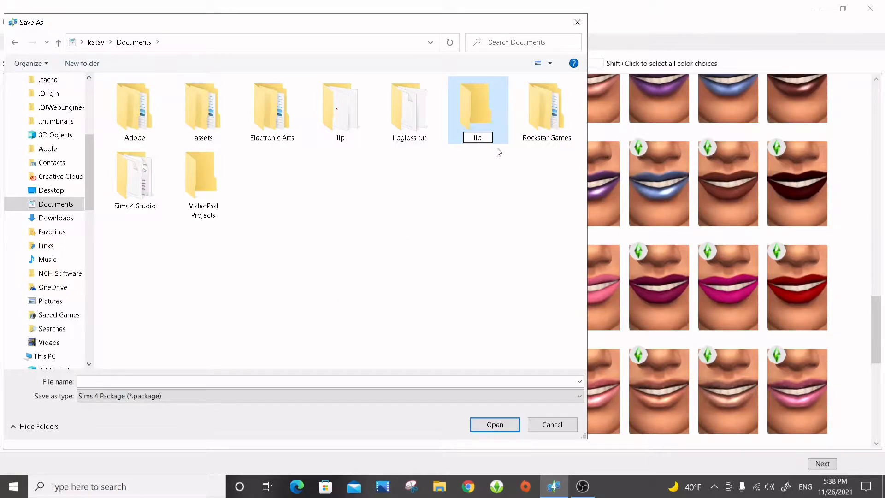
type("gloss test")
left_click(491, 118)
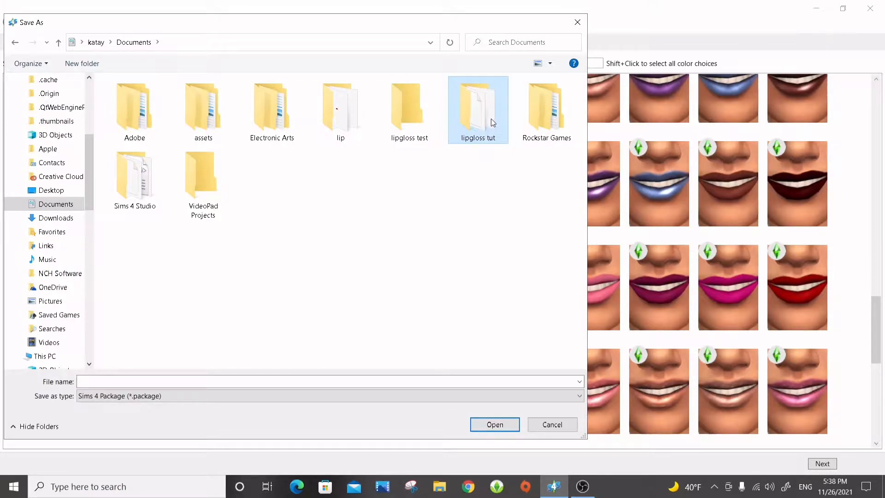
Save the new package as "pkg" inside the "lipgloss test" folder.
double_click(466, 115)
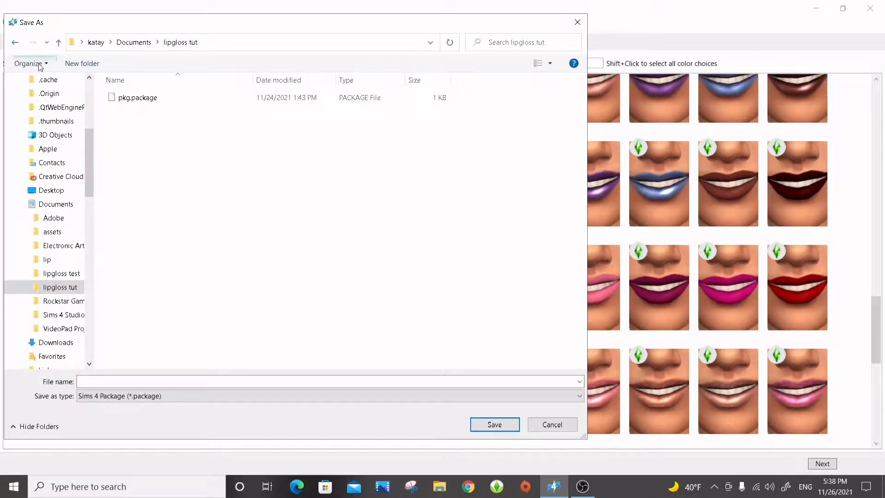
left_click(18, 43)
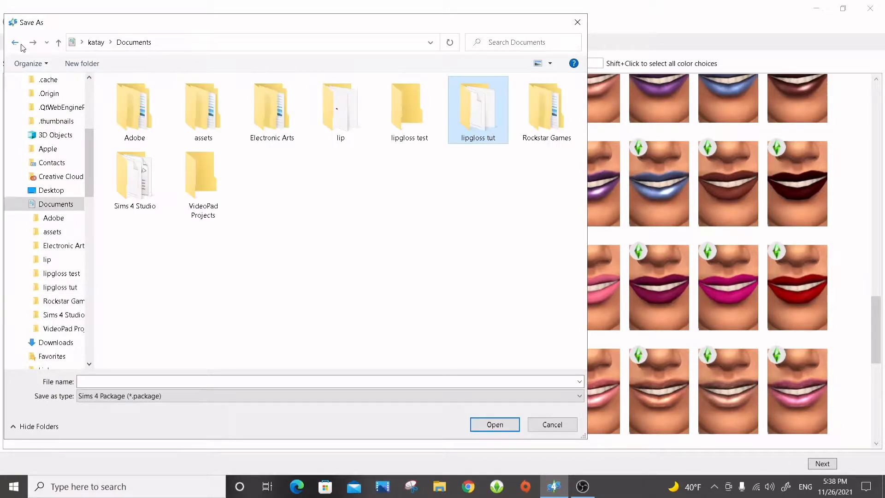
double_click(420, 124)
left_click(133, 381)
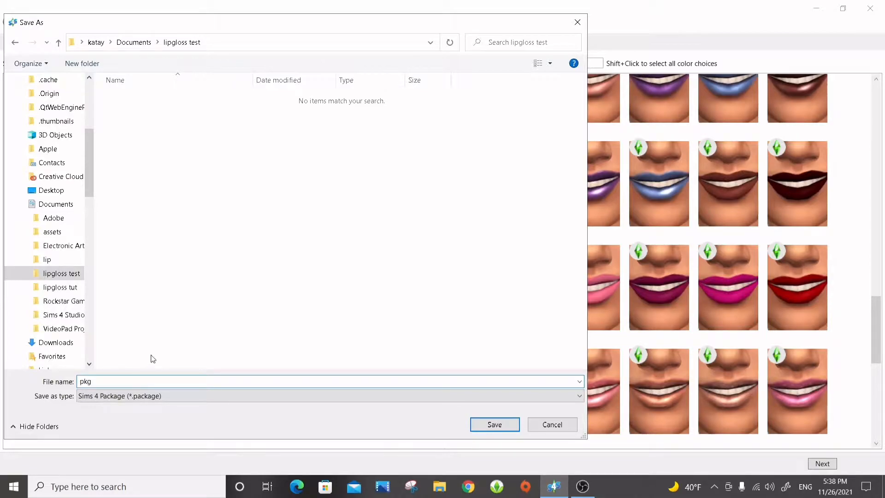
left_click(510, 425)
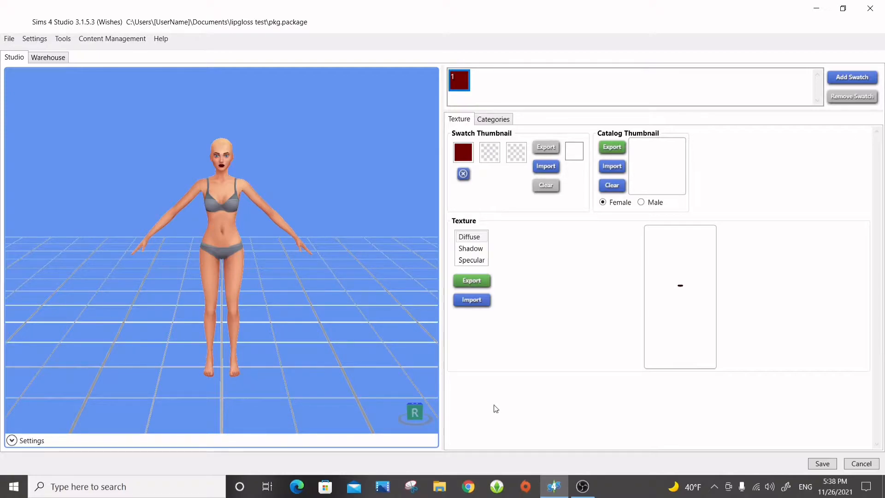
Make the lipstick's specular texture blank and return to its diffuse texture.
left_click_drag(278, 195, 754, 354)
left_click_drag(260, 201, 270, 238)
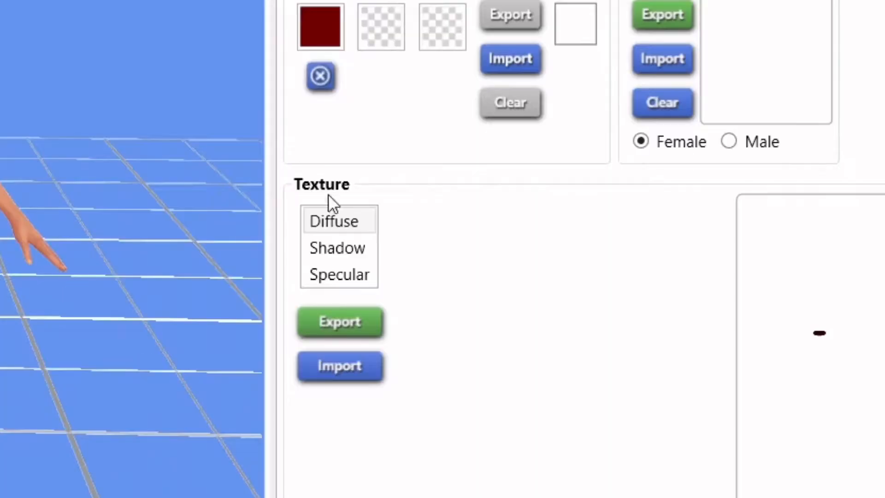
left_click(481, 262)
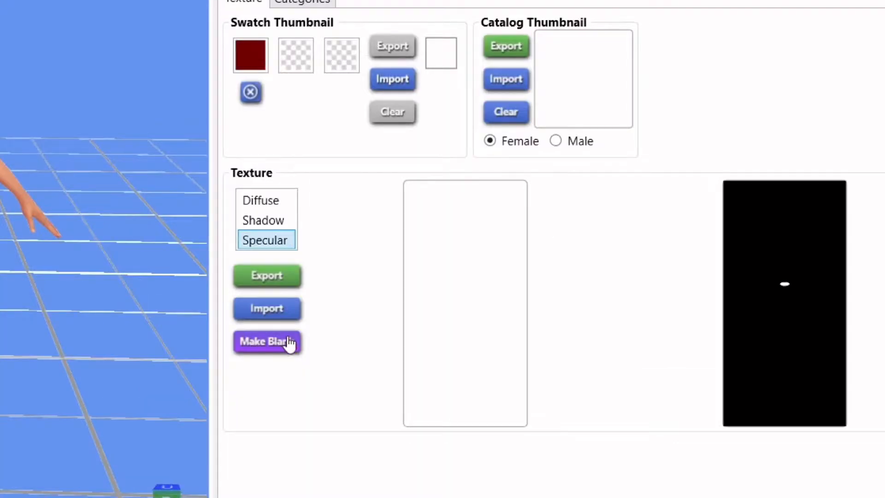
left_click(482, 327)
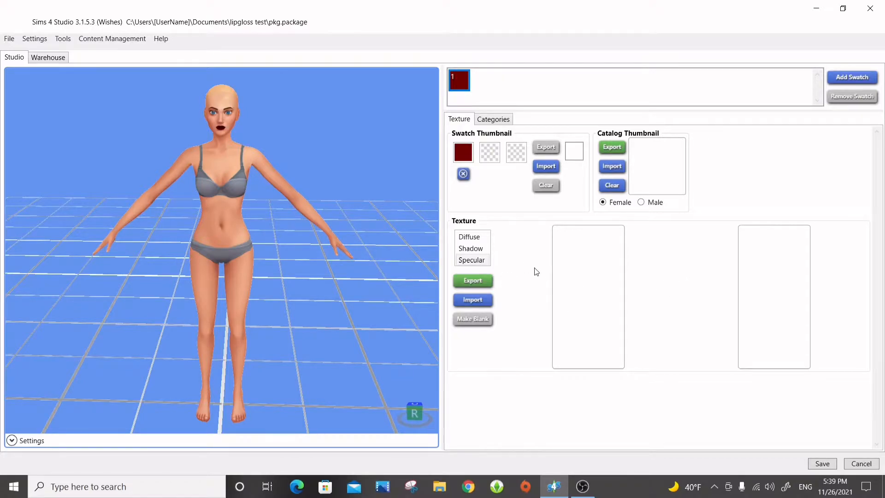
left_click(477, 237)
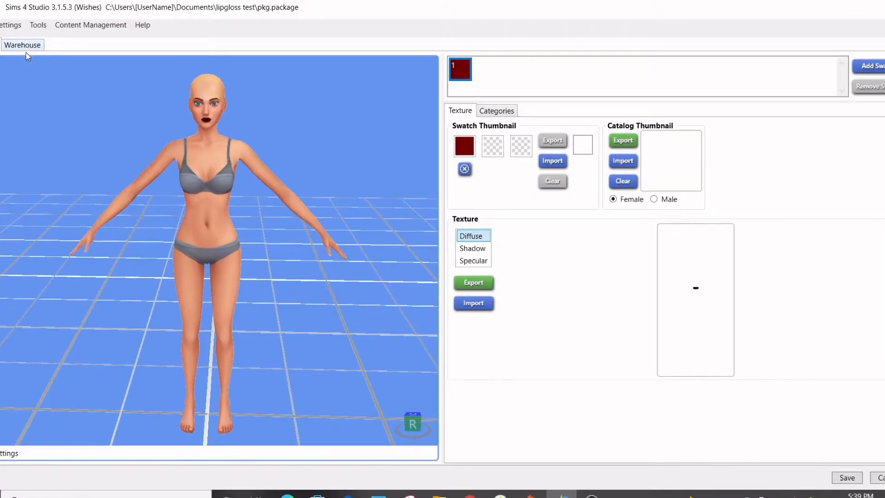
Find the CAS part's CompositionMethod in the warehouse data, set it to 0, and save the package.
left_click(51, 58)
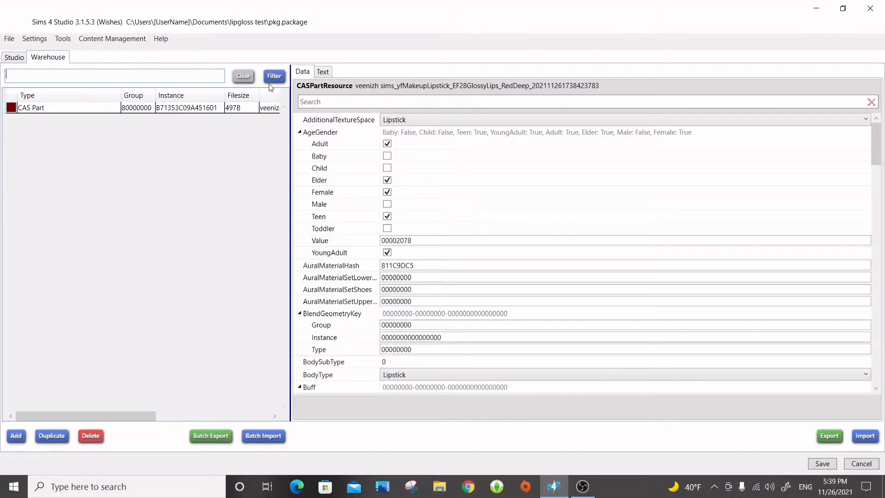
left_click(334, 101)
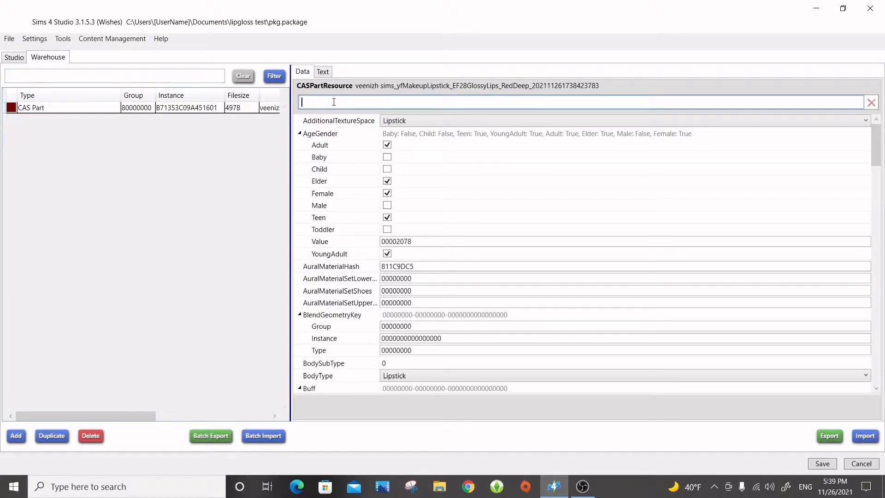
type("c")
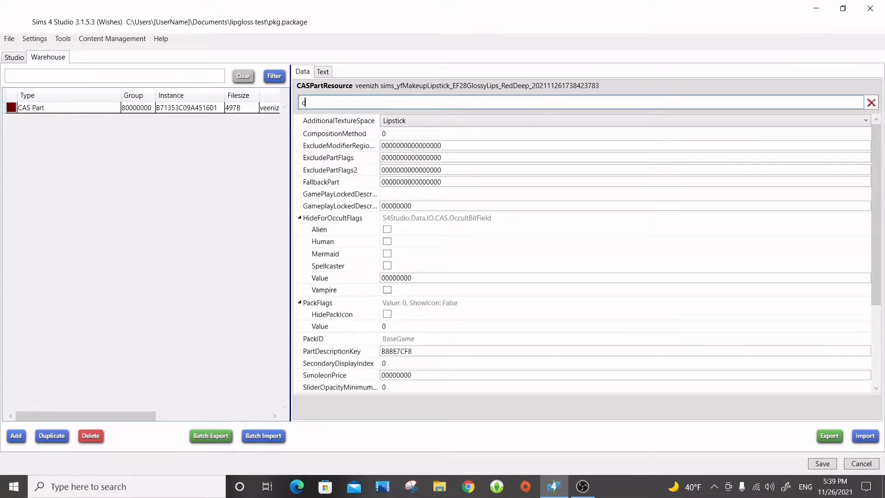
type("om")
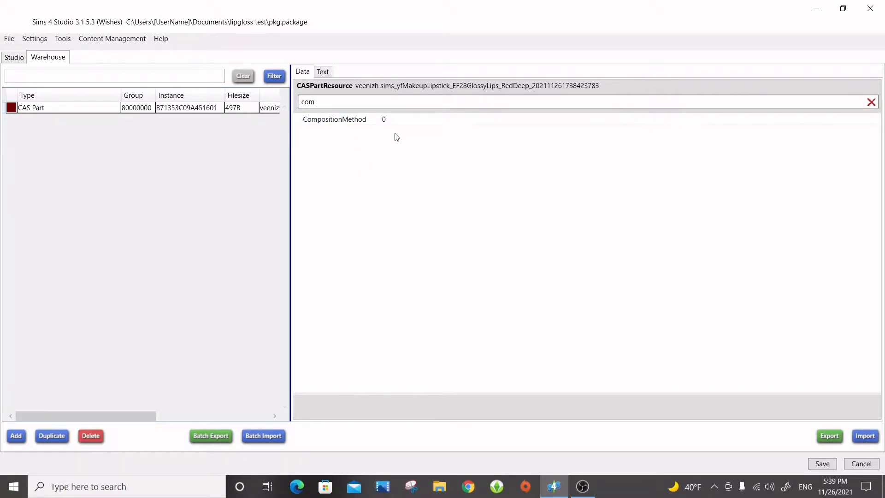
left_click(403, 119)
left_click(403, 119)
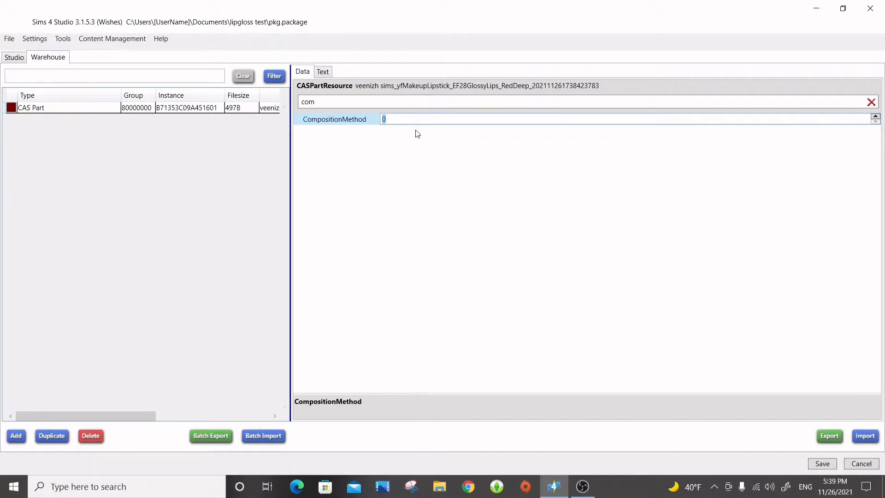
type("4")
key("BackSpace")
type("0")
left_click(452, 184)
left_click(823, 463)
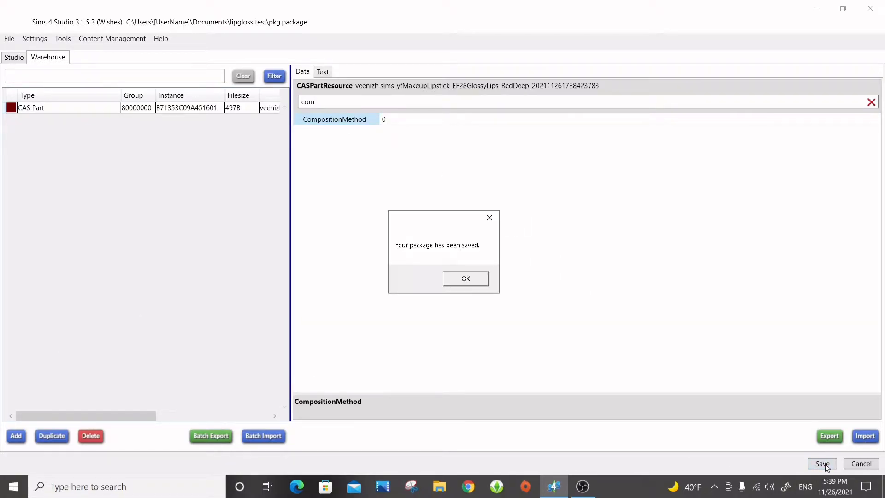
left_click(466, 278)
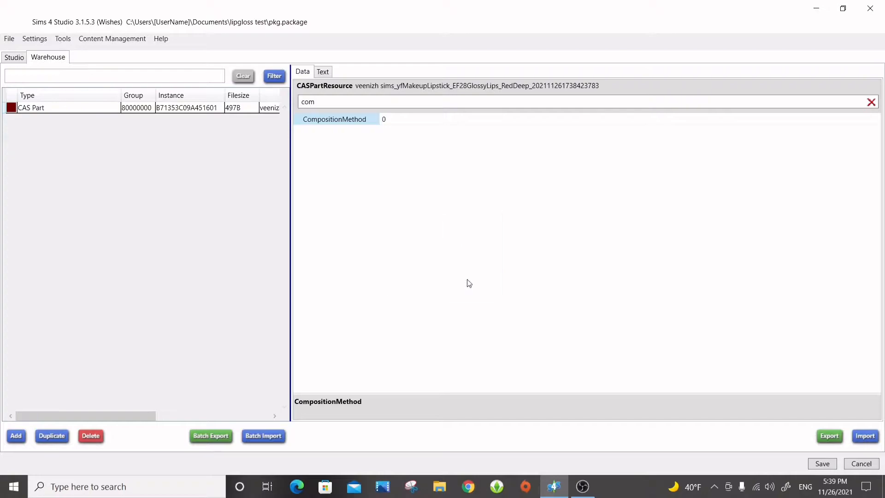
Return to the studio view and export the lipstick's diffuse texture as a PNG named "diffuse" in the "lipgloss test" folder.
left_click(18, 60)
scroll(289, 337, "up", 3)
right_click_drag(330, 276, 301, 286)
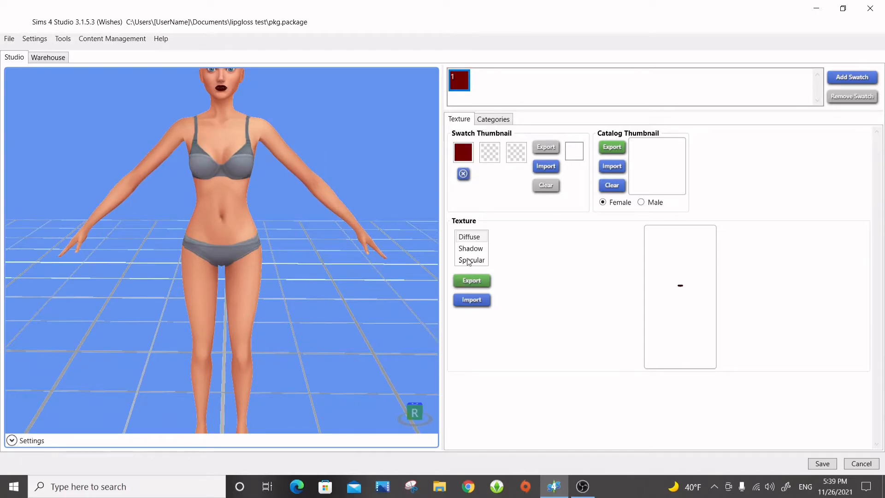
left_click(476, 238)
left_click(471, 260)
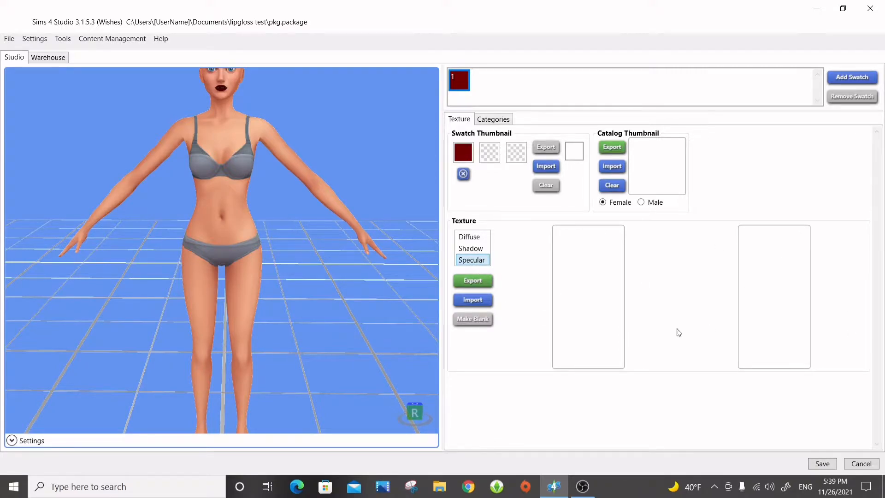
left_click(477, 236)
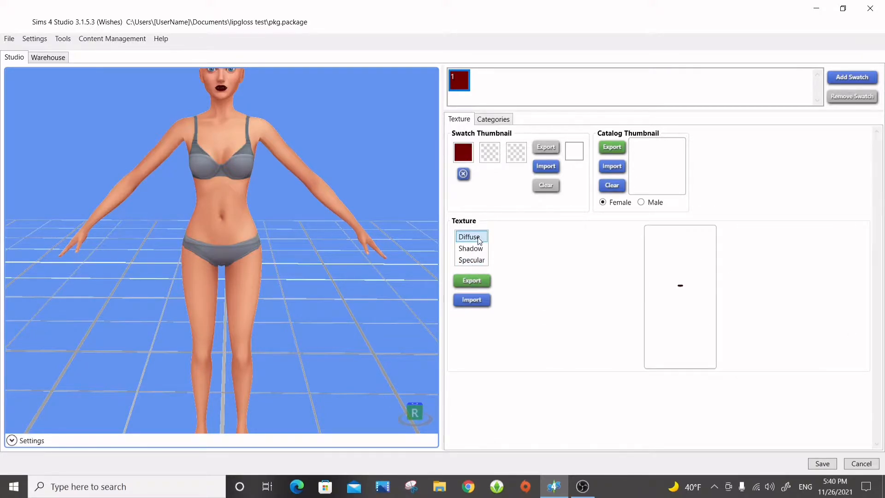
left_click(472, 281)
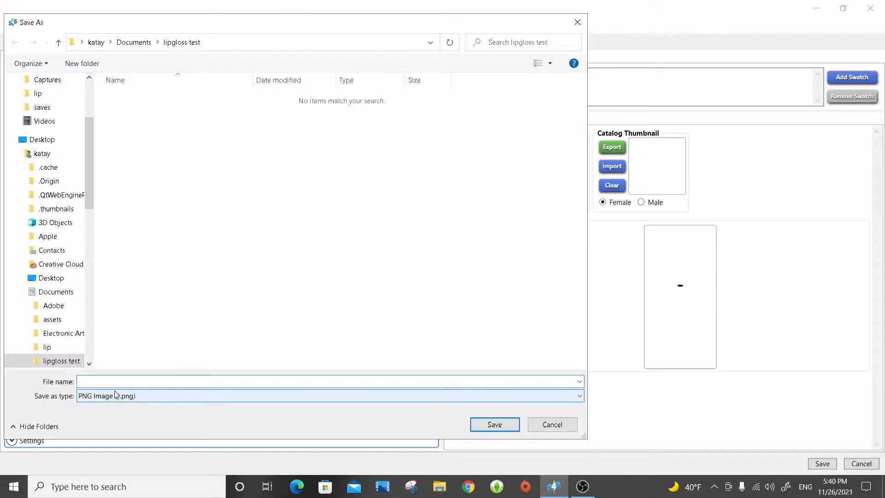
type("diffuse")
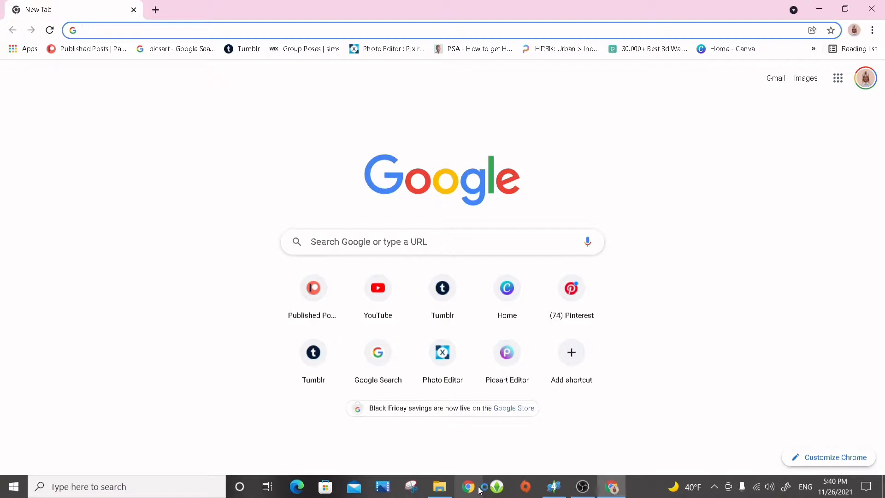
Search the web for "female template sims 4" and open the Sims 4 Studio page "Sim Body Texture Templates" at its female template.
type("female")
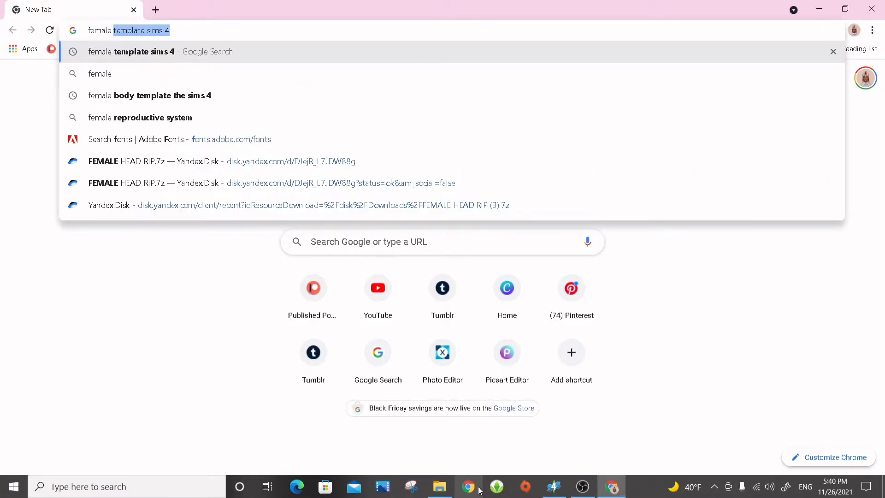
left_click(247, 52)
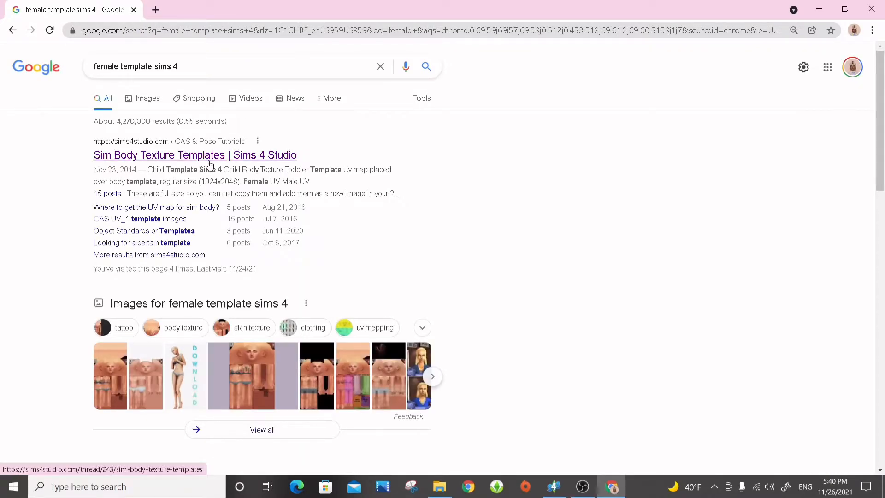
scroll(203, 166, "down", 1)
left_click(224, 97)
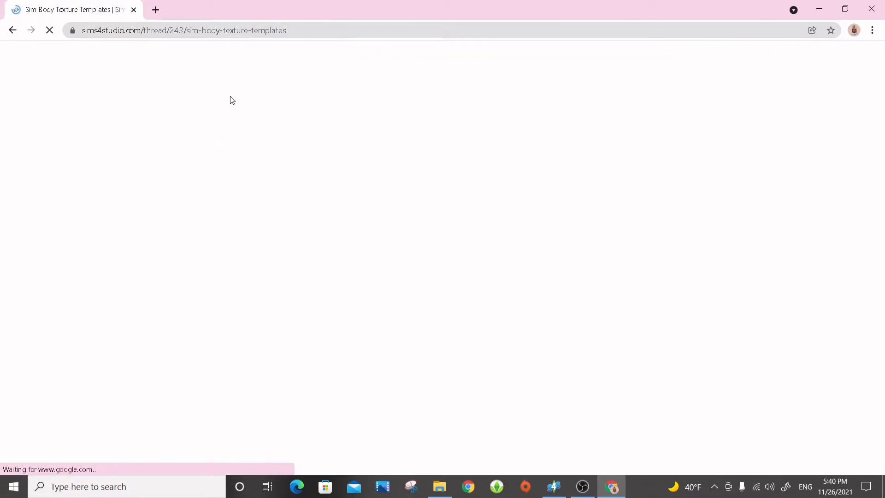
scroll(299, 360, "down", 3)
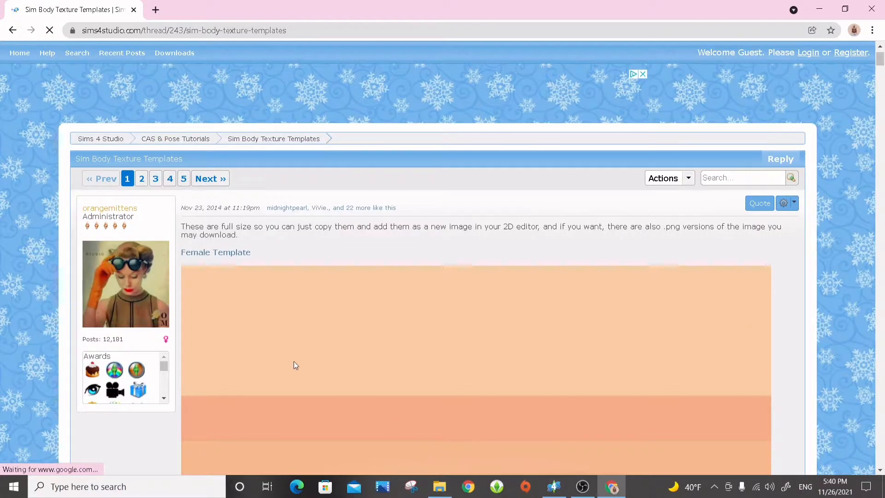
right_click(433, 265)
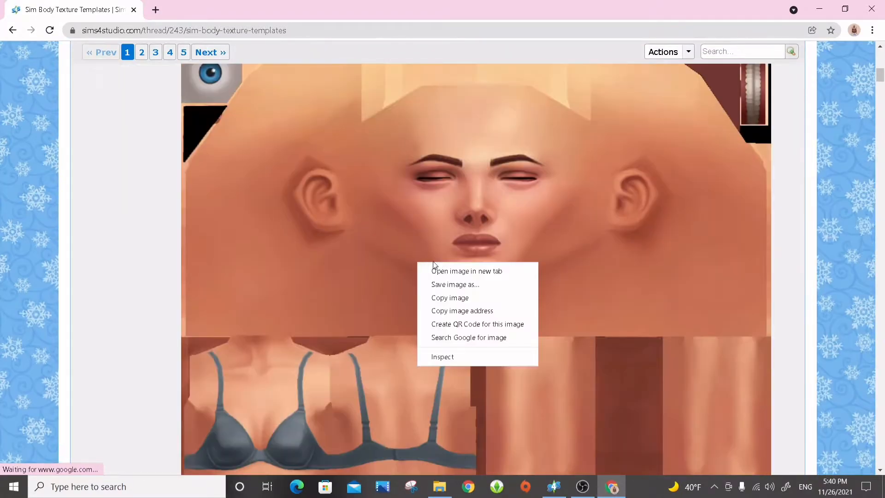
left_click(480, 285)
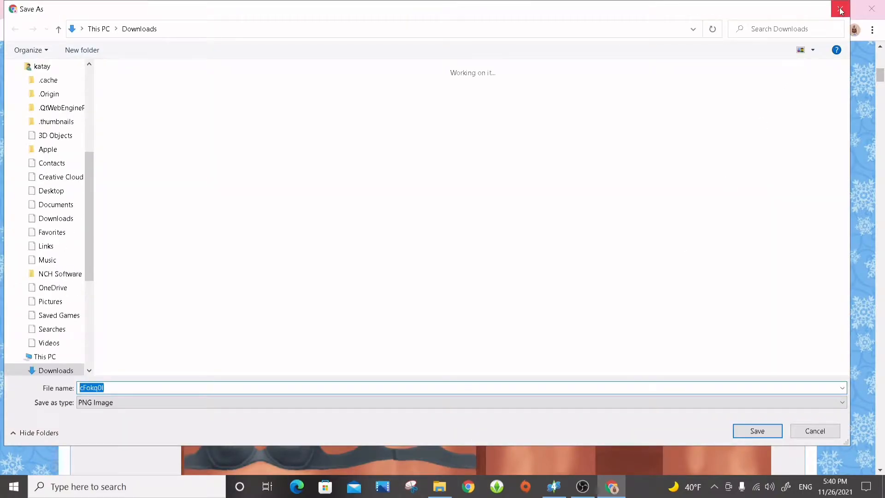
left_click(841, 10)
scroll(682, 165, "down", 15)
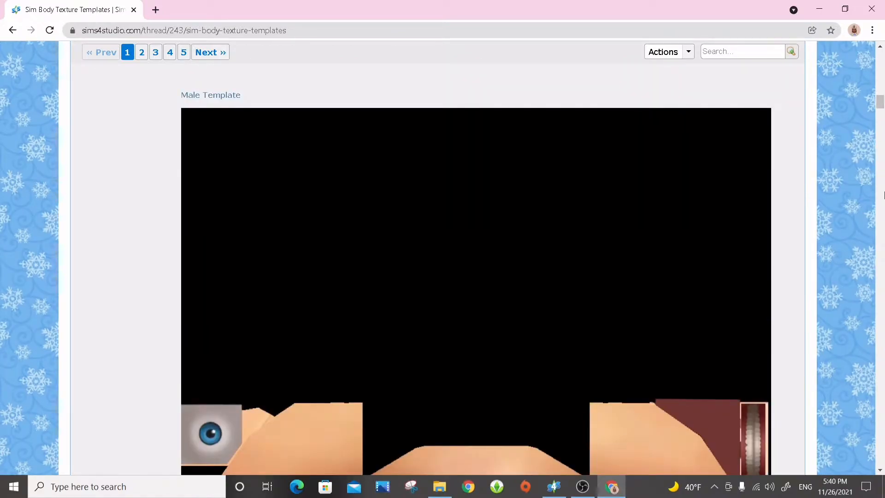
scroll(883, 194, "down", 5)
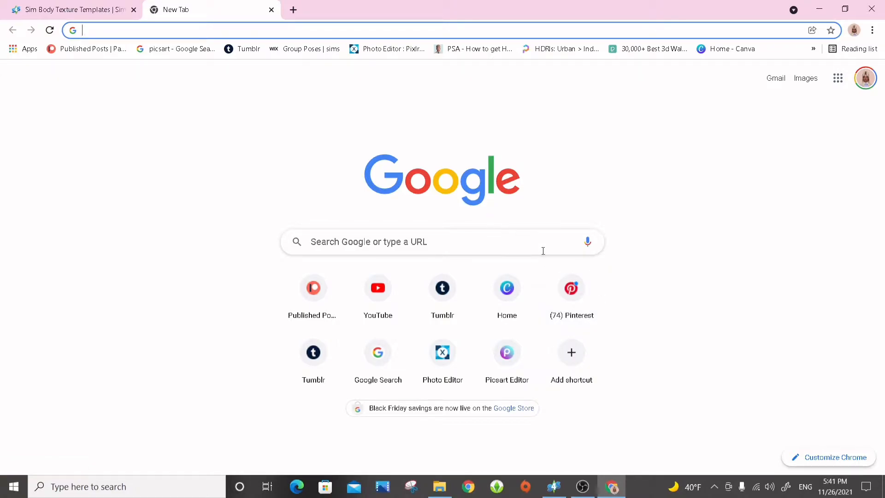
Find a glossy lip reference on Pinterest, open ColourPop's "Partly Rowdy" pin, and look over its related lip products.
left_click(588, 304)
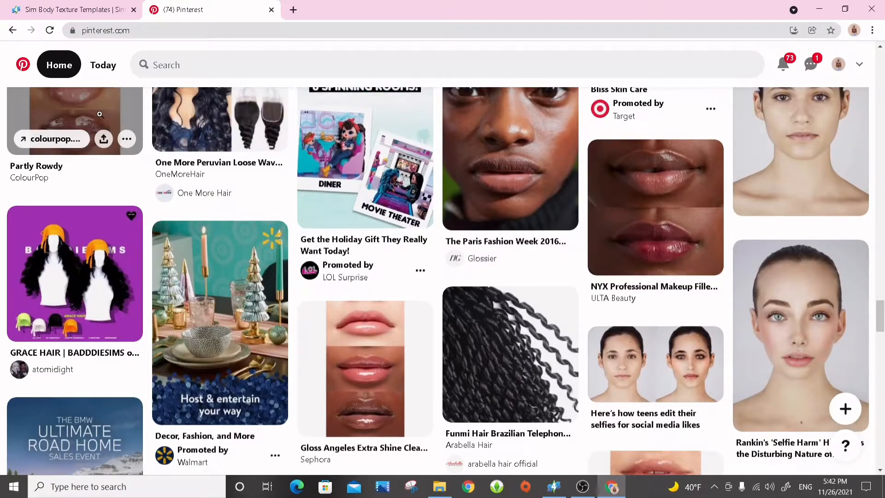
left_click(100, 115)
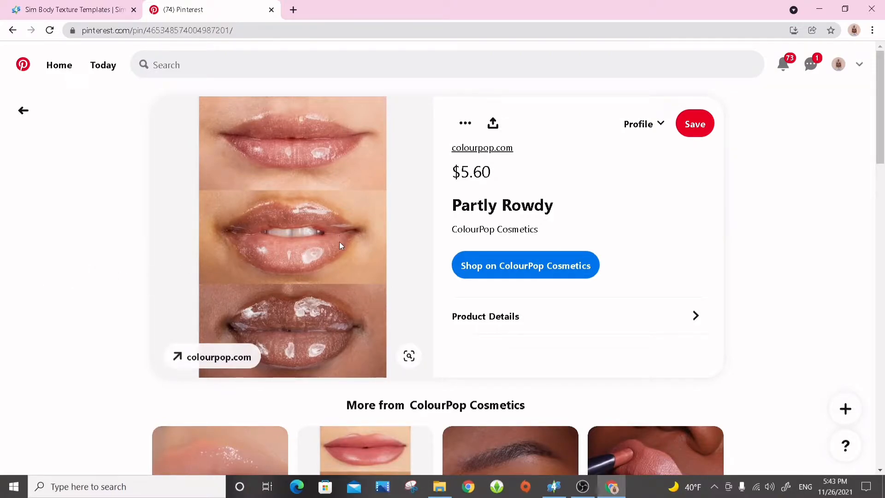
scroll(312, 221, "down", 10)
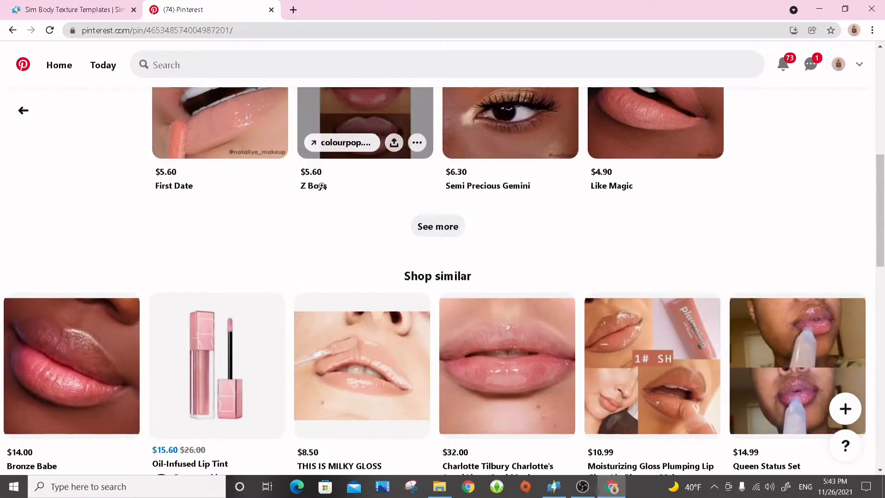
scroll(330, 188, "up", 4)
scroll(625, 214, "down", 4)
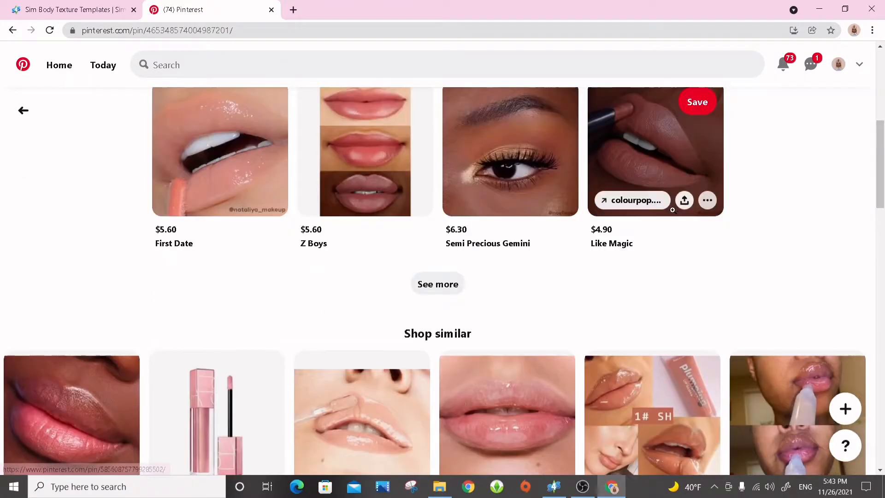
scroll(352, 309, "down", 4)
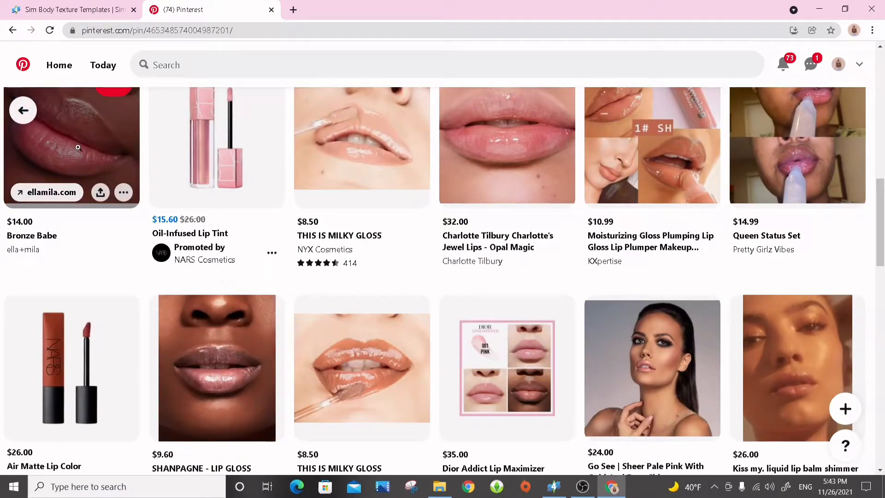
scroll(382, 290, "up", 9)
scroll(383, 289, "up", 5)
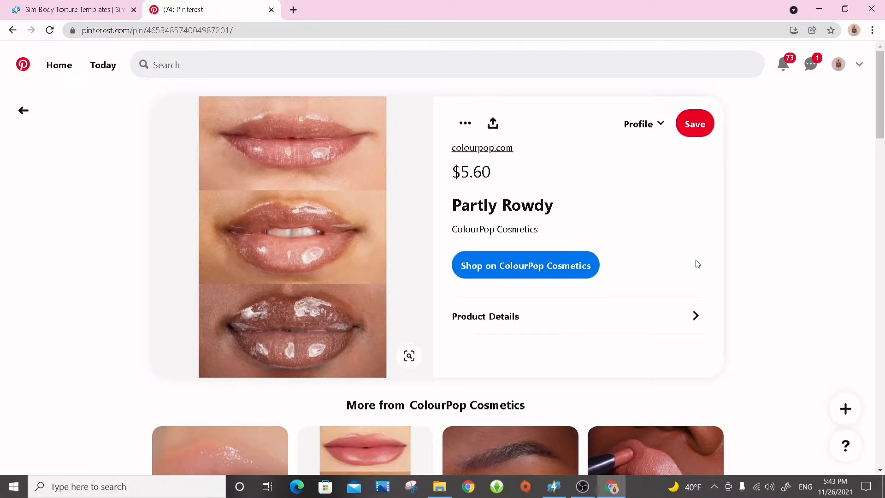
mouse_move(375, 335)
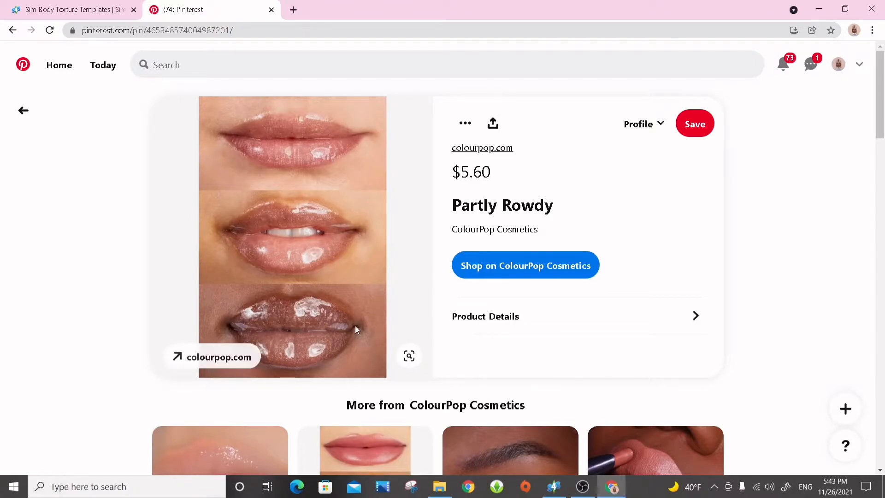
Download the "Partly Rowdy" pin's lip image.
left_click(465, 123)
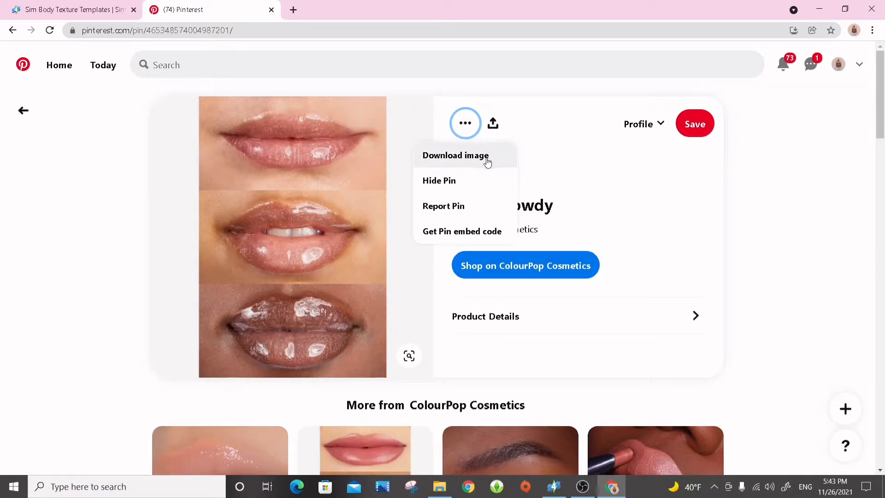
left_click(608, 167)
right_click(296, 254)
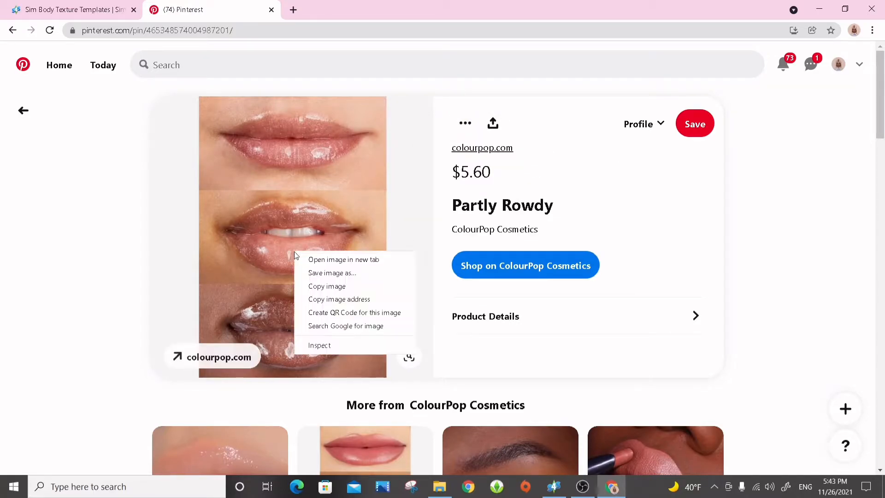
left_click(465, 131)
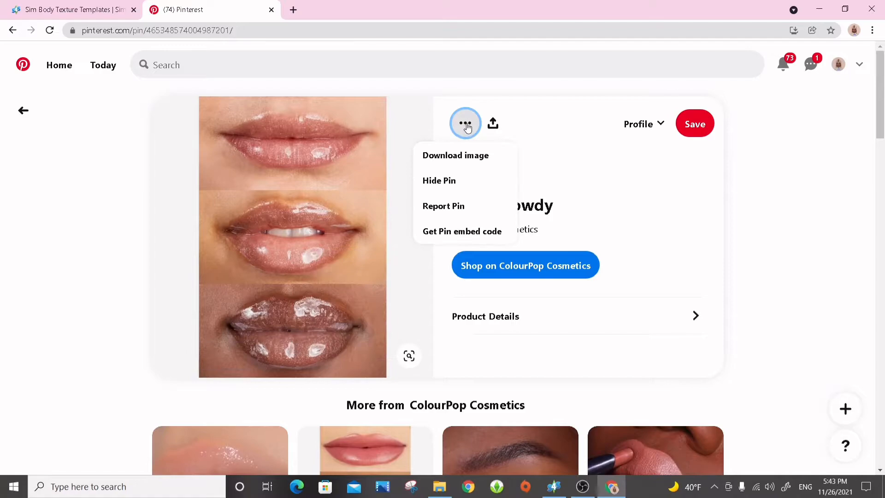
left_click(465, 155)
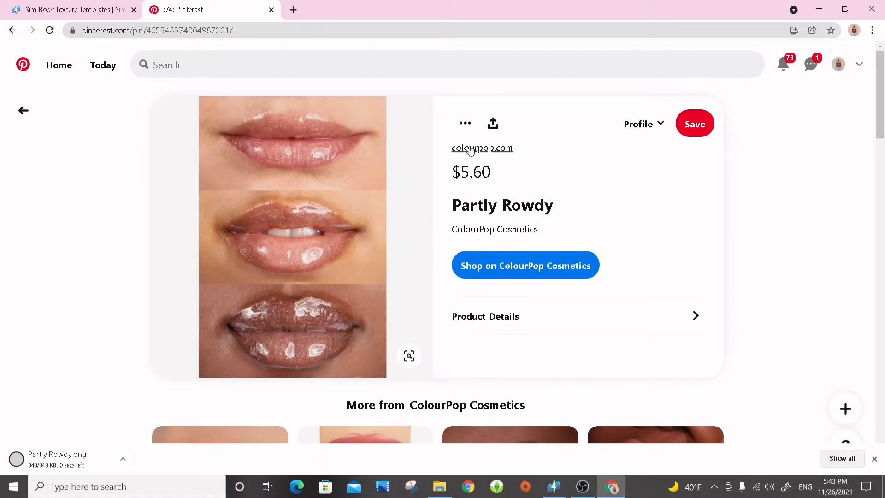
Open the downloaded "Partly Rowdy" image in Photos for editing and crop it to the lowest, darkest pair of glossy lips.
left_click(90, 463)
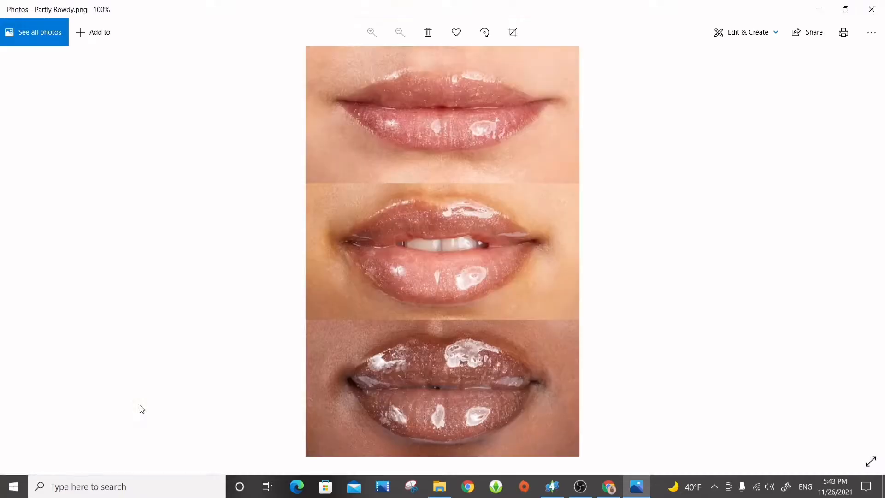
left_click(773, 33)
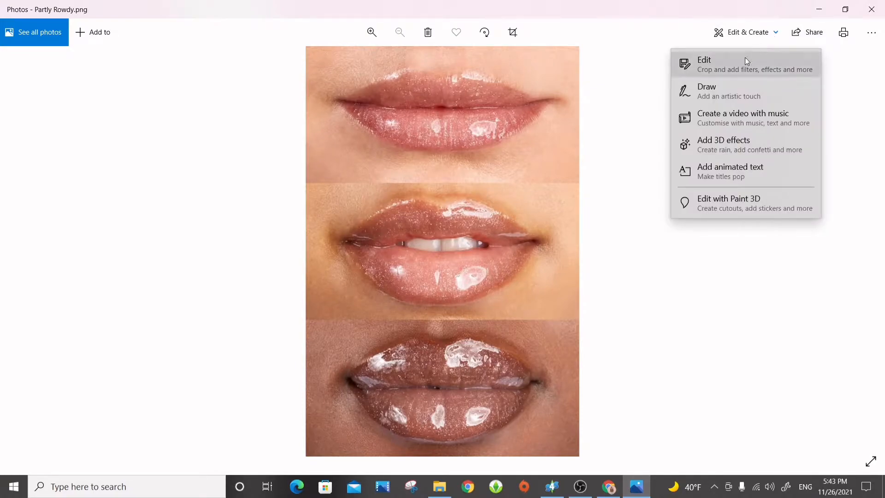
left_click(515, 195)
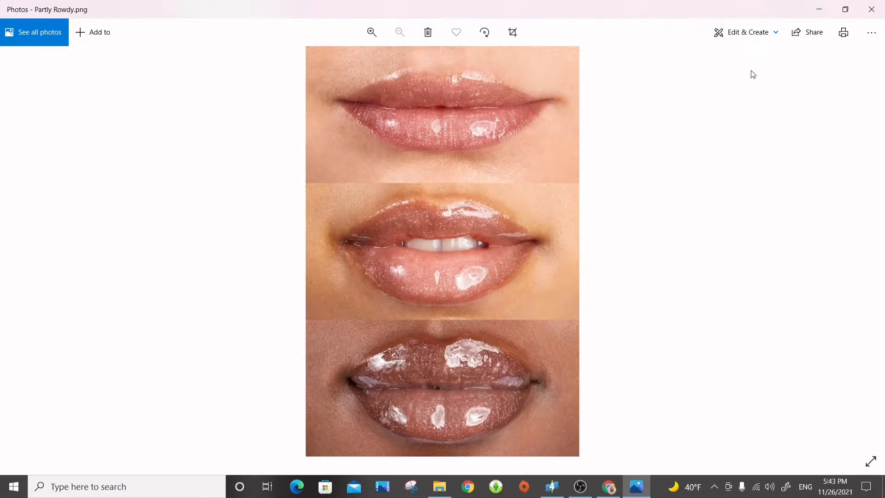
left_click(752, 32)
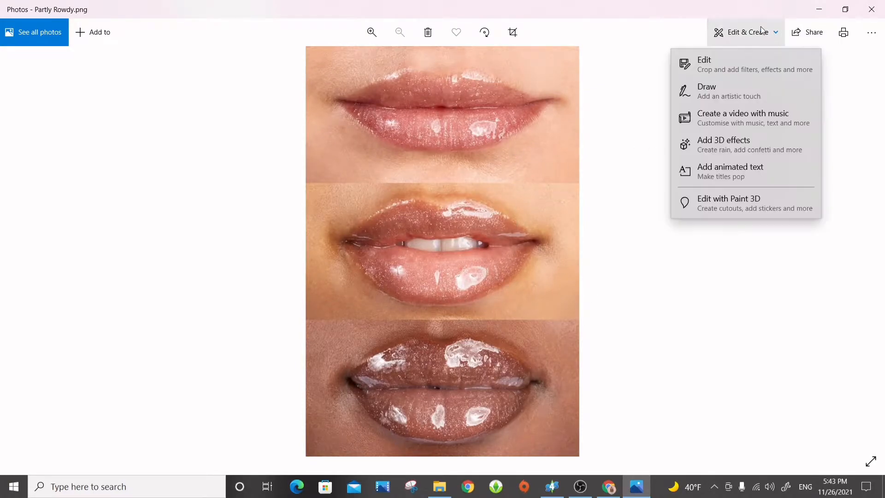
left_click(735, 69)
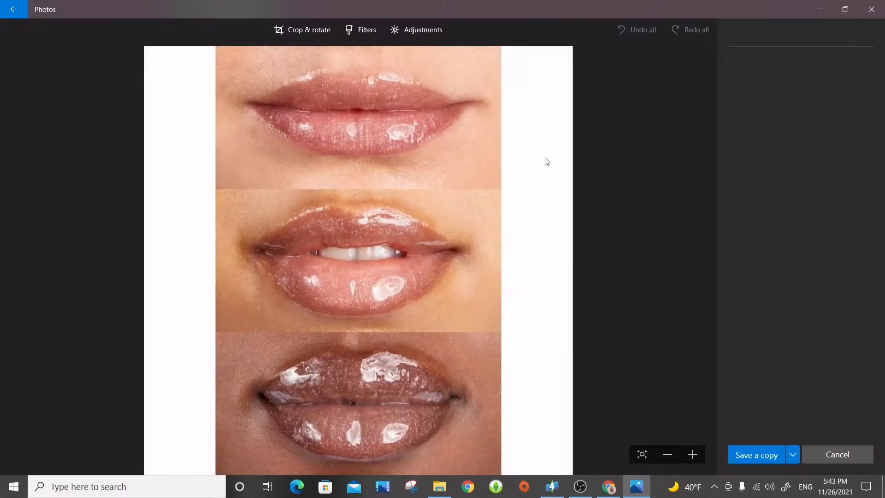
left_click_drag(551, 68, 487, 333)
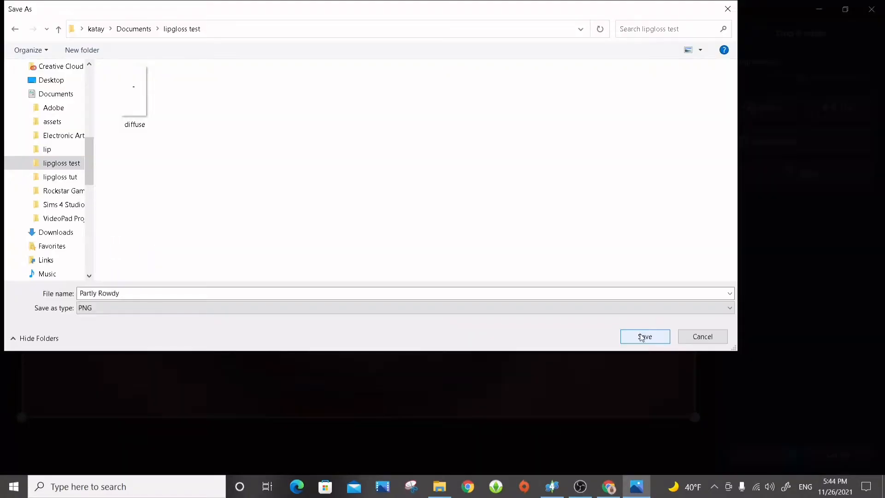
left_click(643, 337)
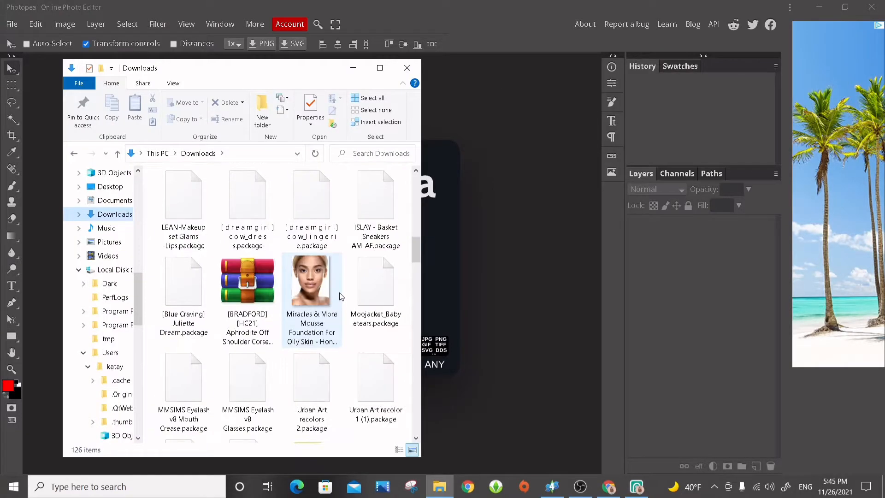
Open the female template in Photopea and place the "diffuse" image from the "lipgloss test" folder over it as a new layer.
scroll(340, 298, "down", 5)
left_click_drag(365, 324, 436, 294)
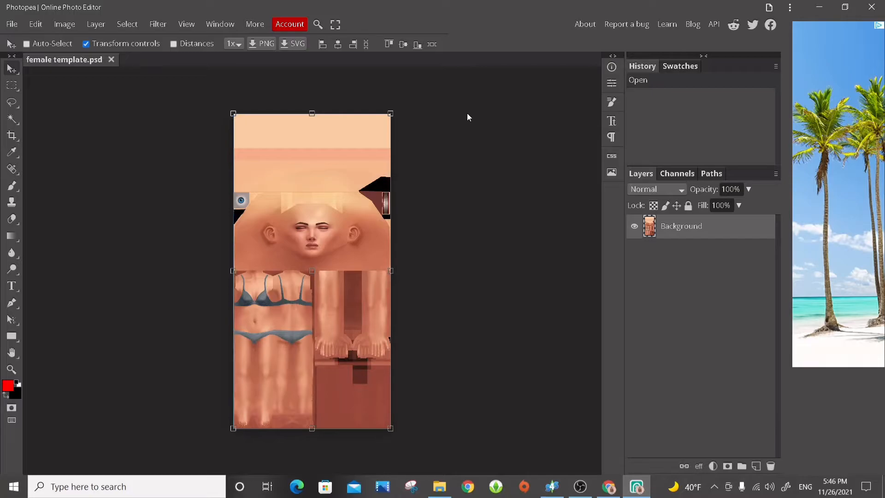
key("alt+Tab")
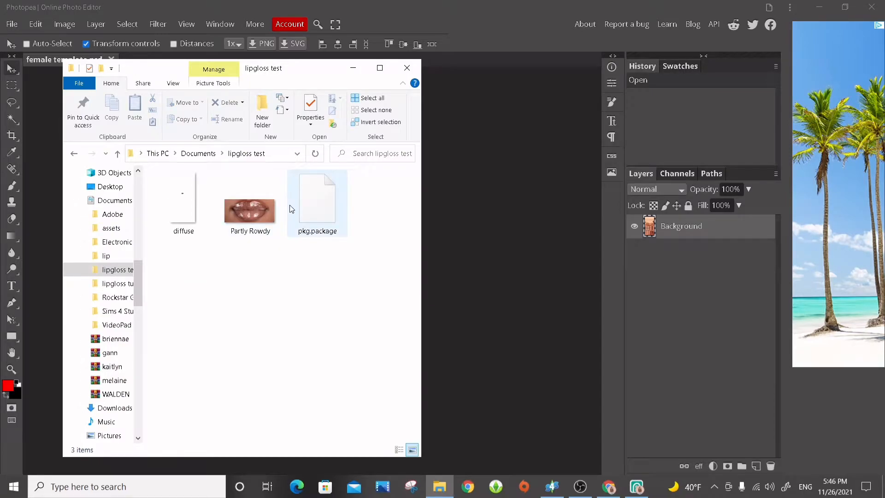
left_click_drag(202, 225, 464, 260)
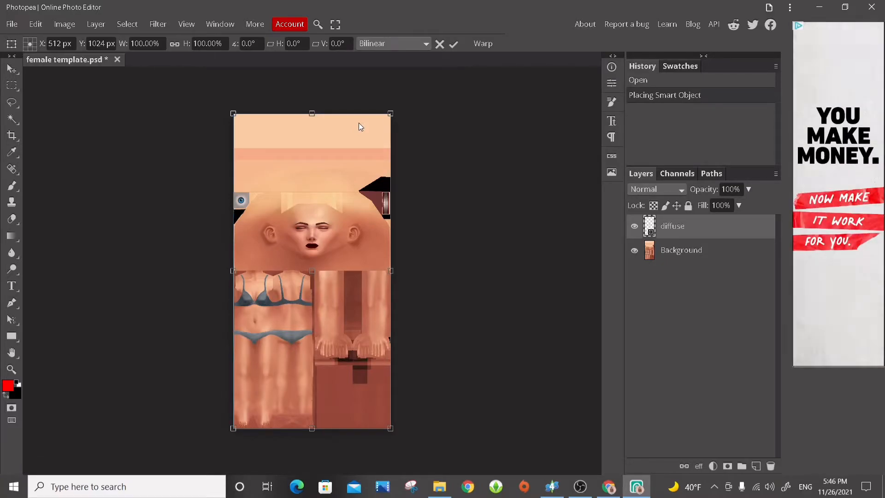
Examine up close how the diffuse lipstick lines up with the lips on the female template's face.
key("ctrl+plus")
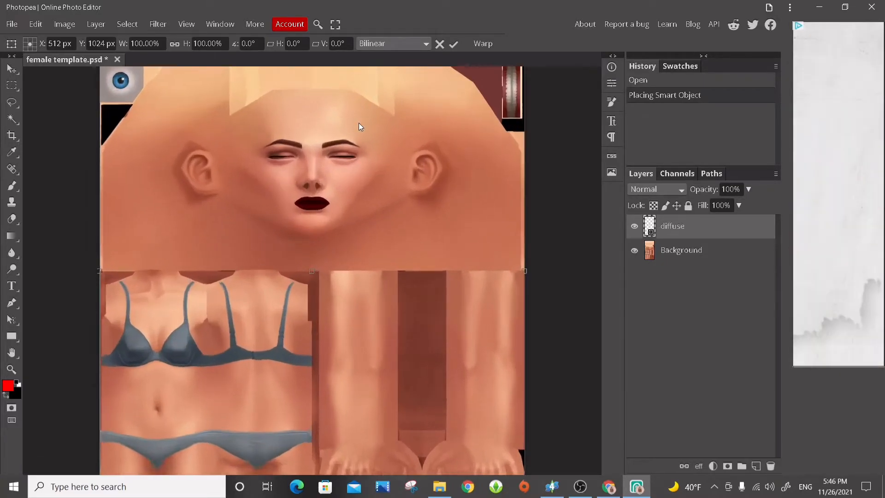
key("ctrl+plus")
scroll(350, 228, "up", 4)
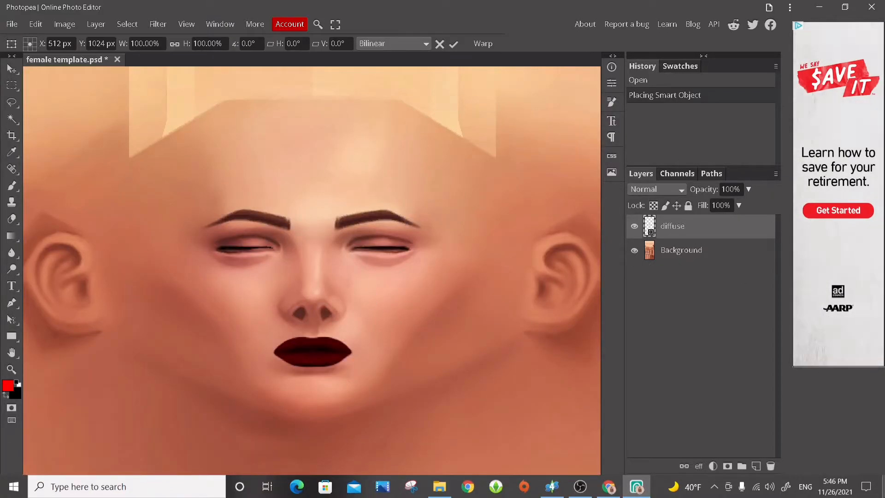
scroll(450, 393, "down", 6)
scroll(451, 389, "up", 8)
scroll(450, 387, "down", 4)
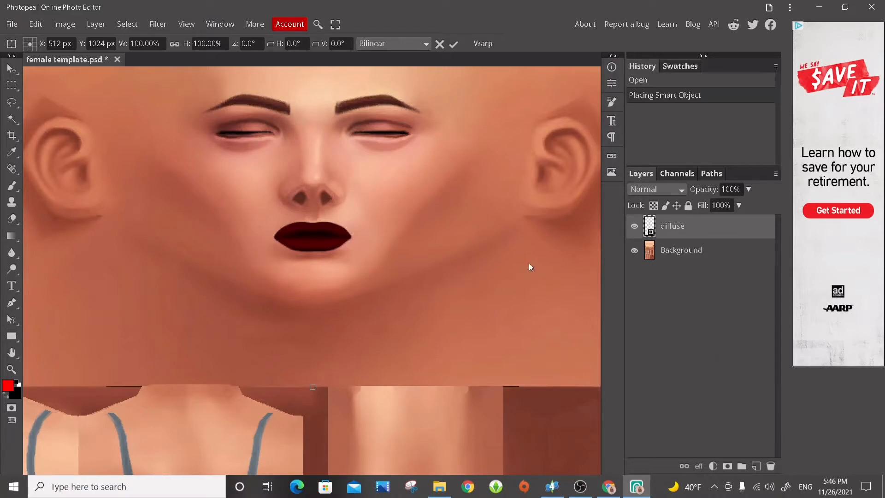
scroll(368, 334, "left", 4)
scroll(379, 354, "right", 4)
scroll(371, 350, "left", 3)
scroll(372, 349, "right", 2)
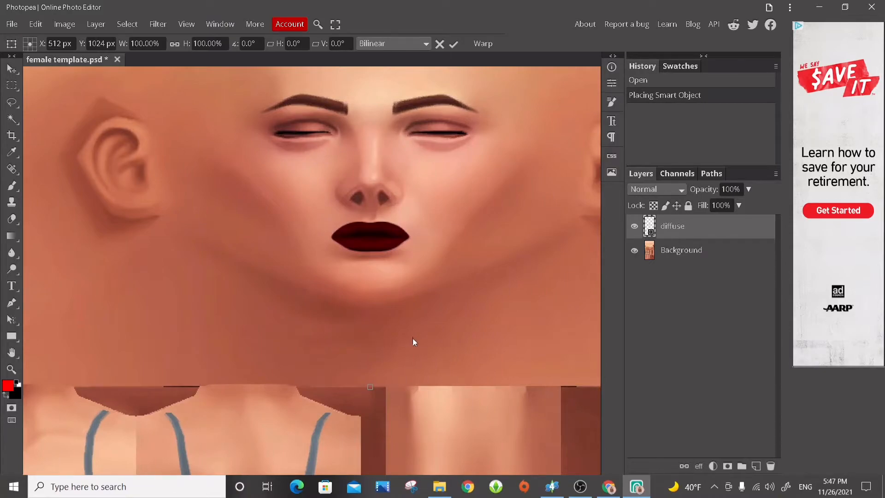
scroll(420, 342, "up", 3)
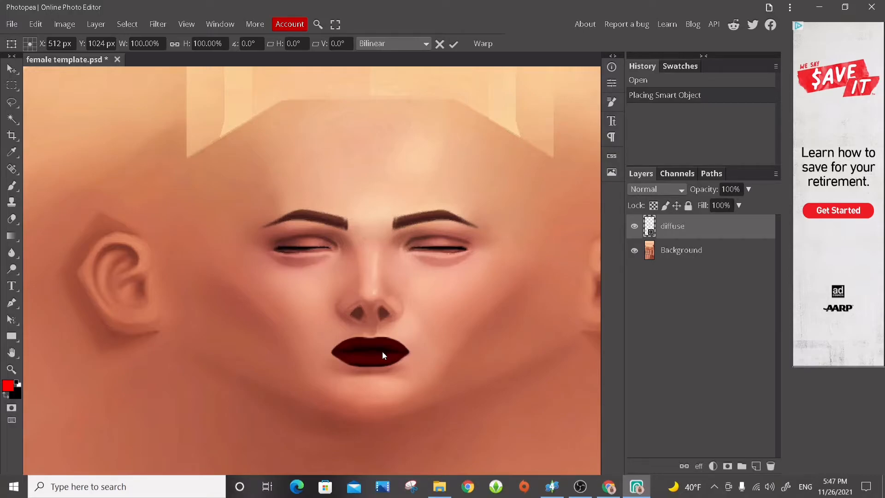
Commit the placed diffuse layer and set its opacity to 100%.
left_click(748, 189)
left_click_drag(750, 207, 788, 214)
left_click(769, 332)
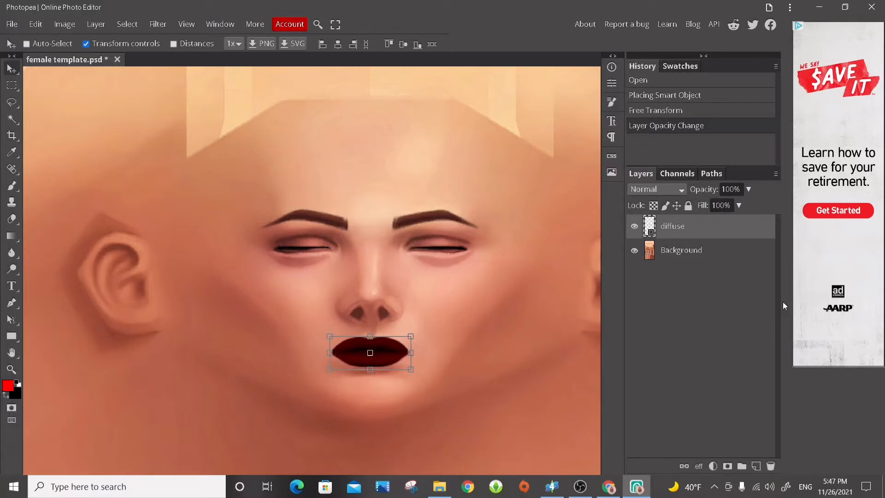
Fully lock the Background layer of the female template.
left_click(704, 254)
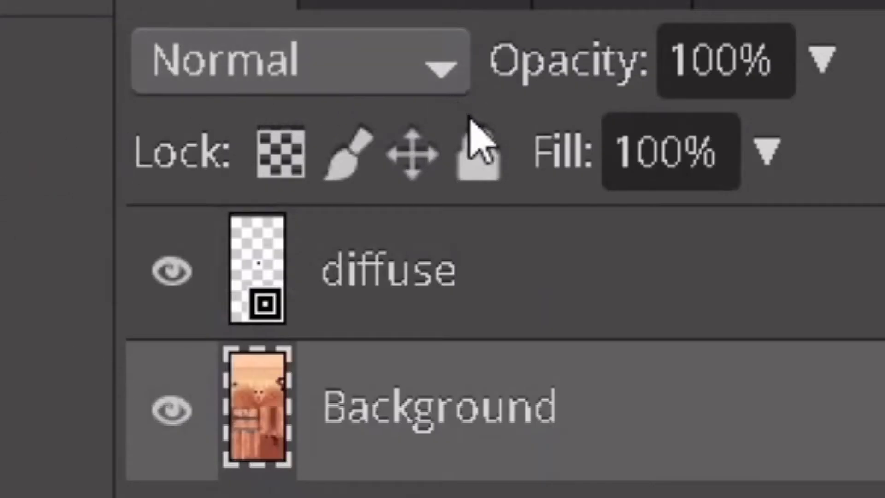
left_click(483, 162)
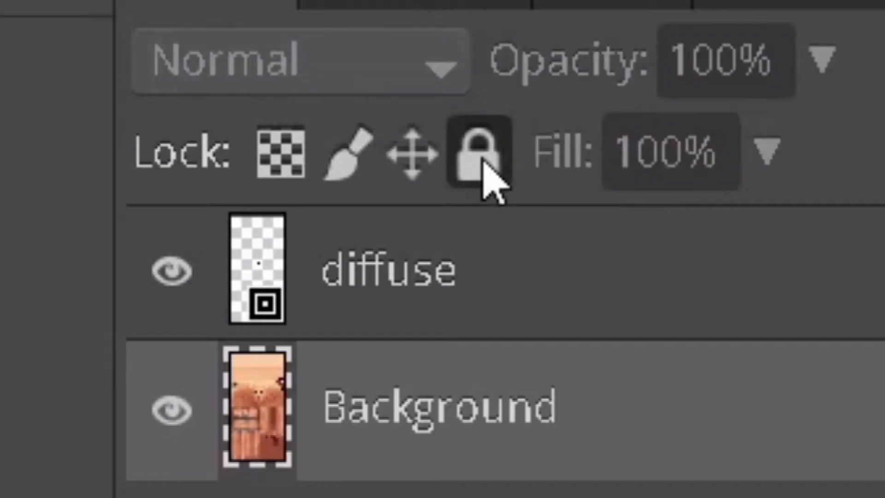
Place the "Partly Rowdy" image from the "lipgloss test" folder as a new layer below the template's mouth and shrink it to roughly half size.
scroll(442, 288, "down", 5)
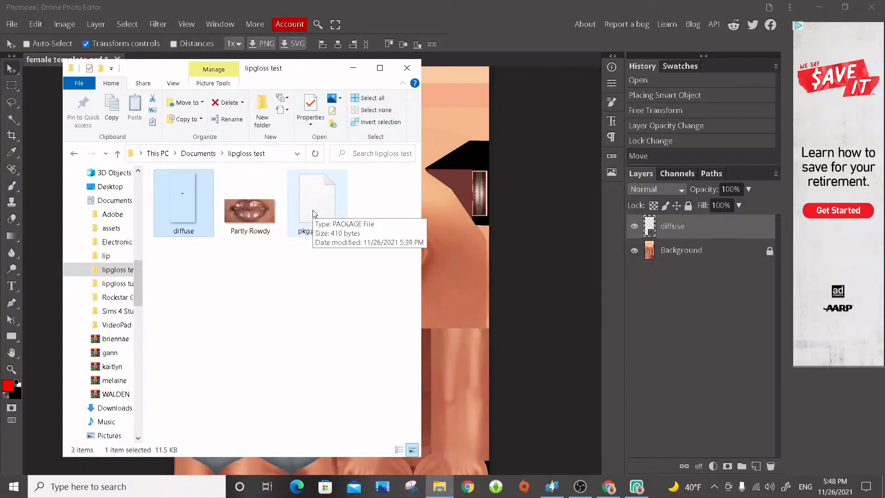
left_click_drag(251, 217, 474, 281)
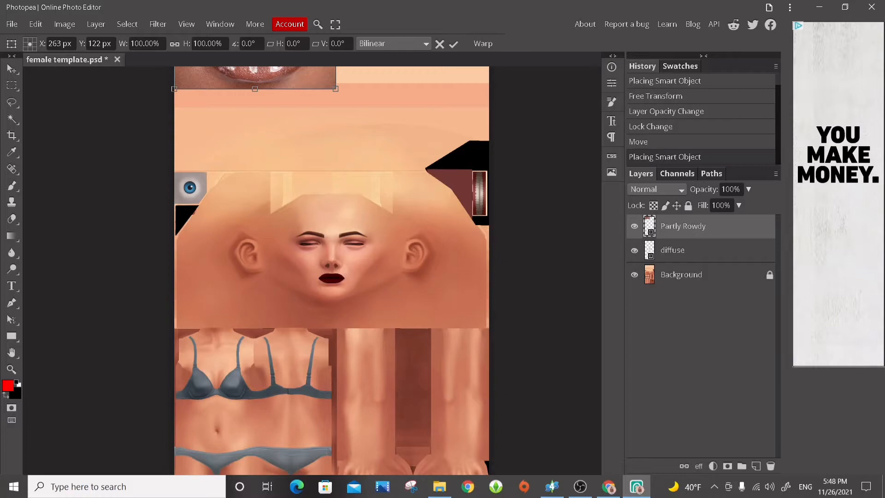
left_click_drag(290, 73, 384, 262)
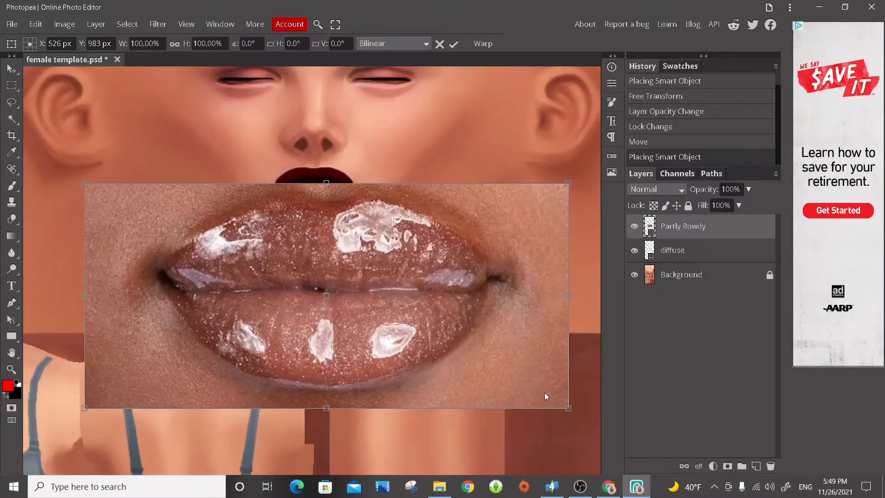
left_click_drag(567, 408, 324, 317)
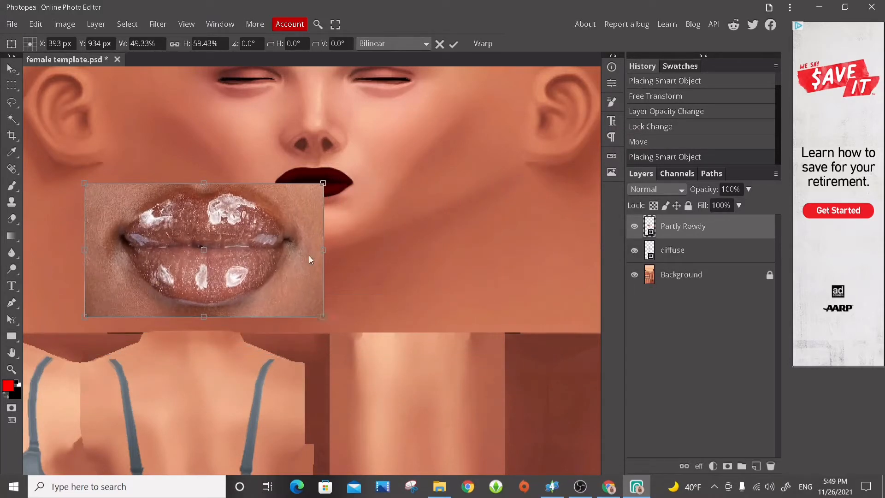
Commit the resize and move the Partly Rowdy photo over the template's mouth, keeping transform controls enabled.
left_click(9, 70)
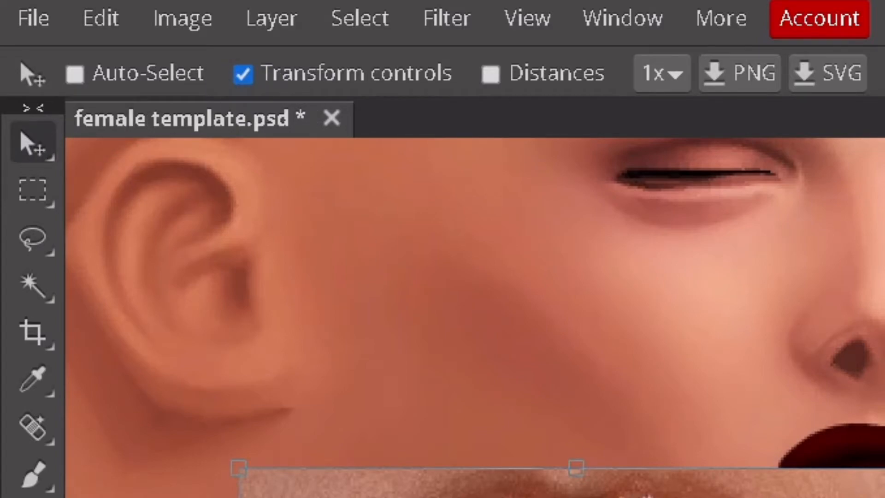
key("ctrl+t")
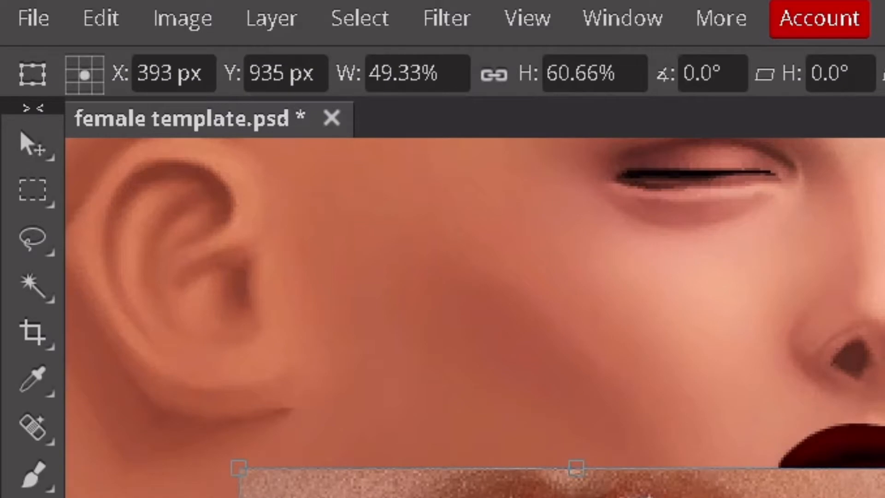
left_click(46, 147)
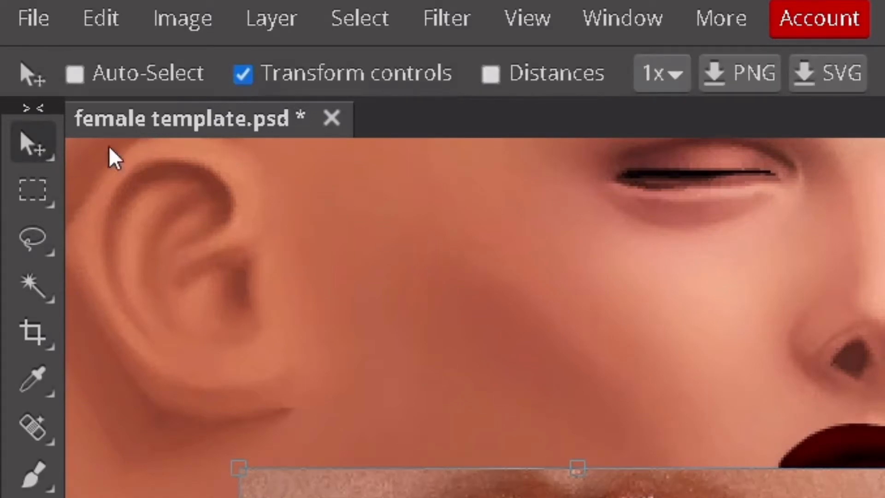
left_click(332, 76)
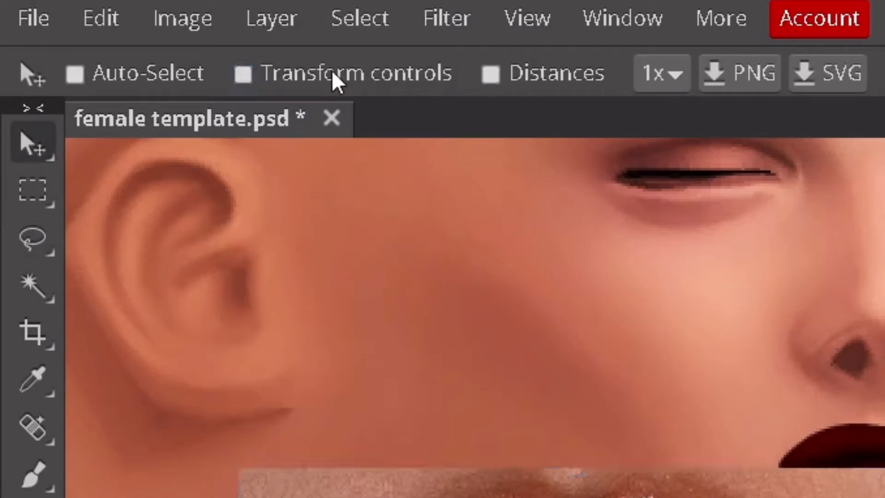
left_click_drag(266, 247, 304, 190)
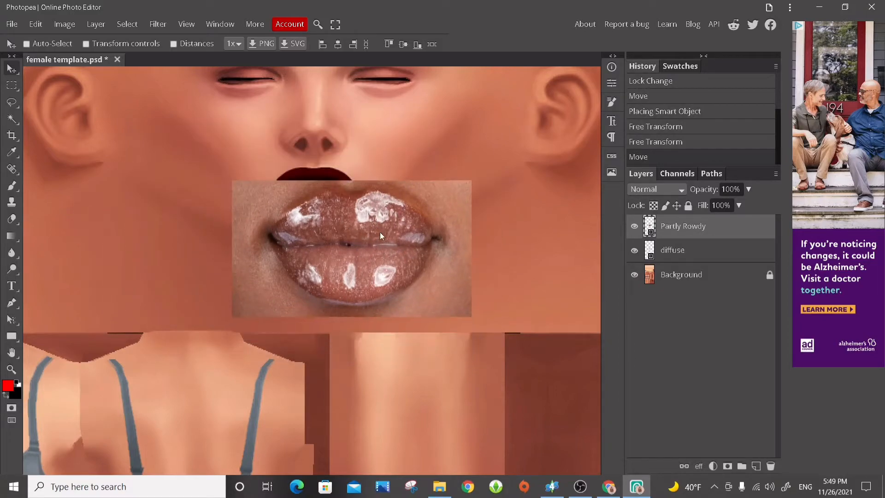
left_click(117, 43)
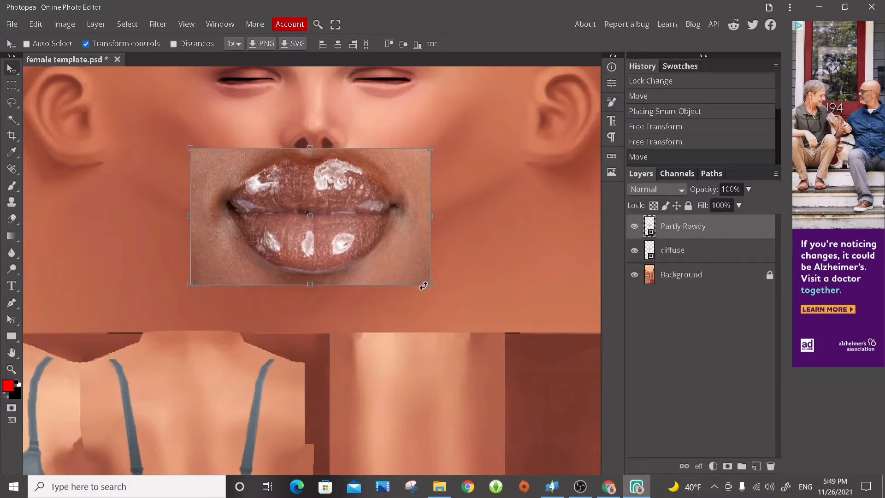
Scale the Partly Rowdy photo down to about 20.6% width and 24.2% height, close to the size of the template's lips.
left_click_drag(423, 285, 425, 256)
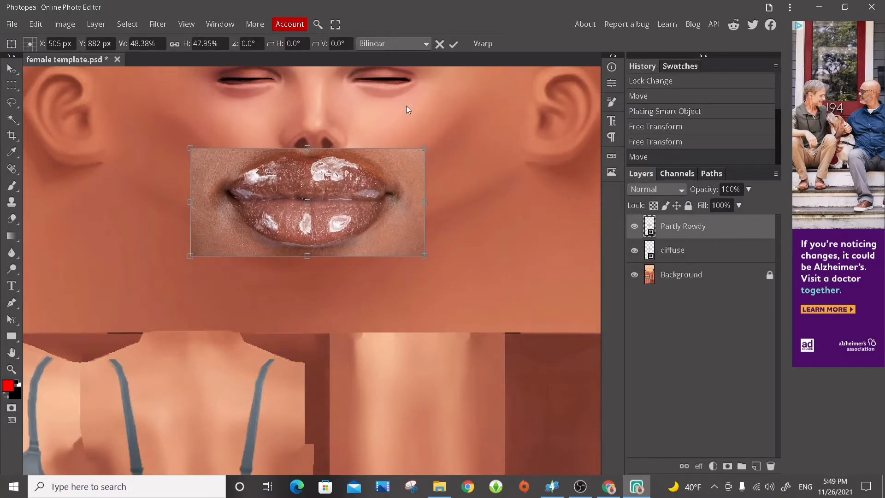
key("ctrl+plus")
scroll(433, 194, "up", 2)
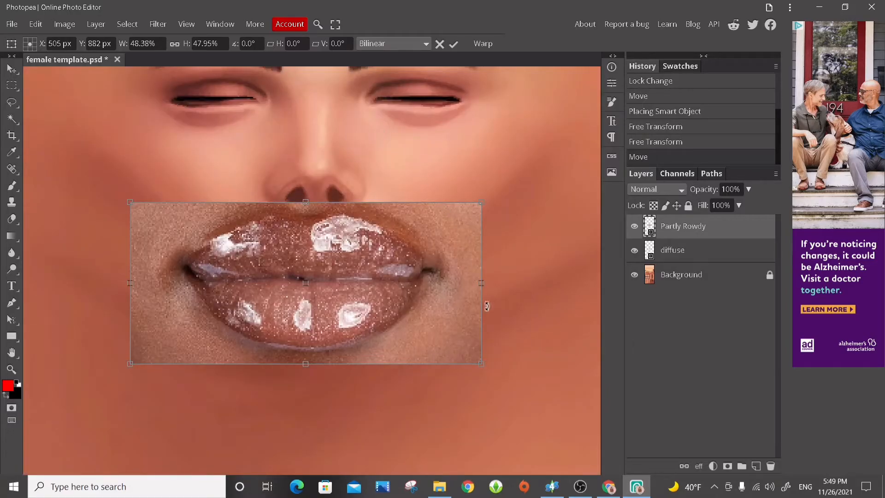
left_click_drag(480, 362, 280, 283)
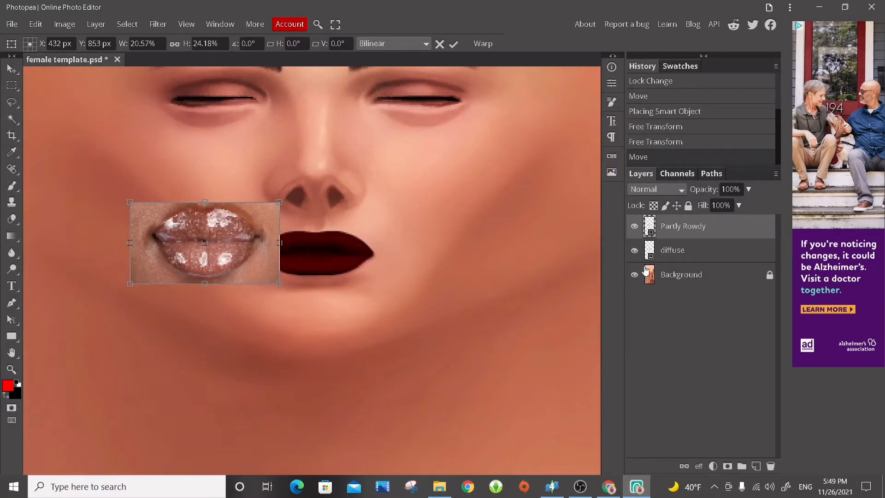
Lower the Partly Rowdy layer's opacity to 54% and move it directly over the dark red diffuse lips.
left_click(749, 190)
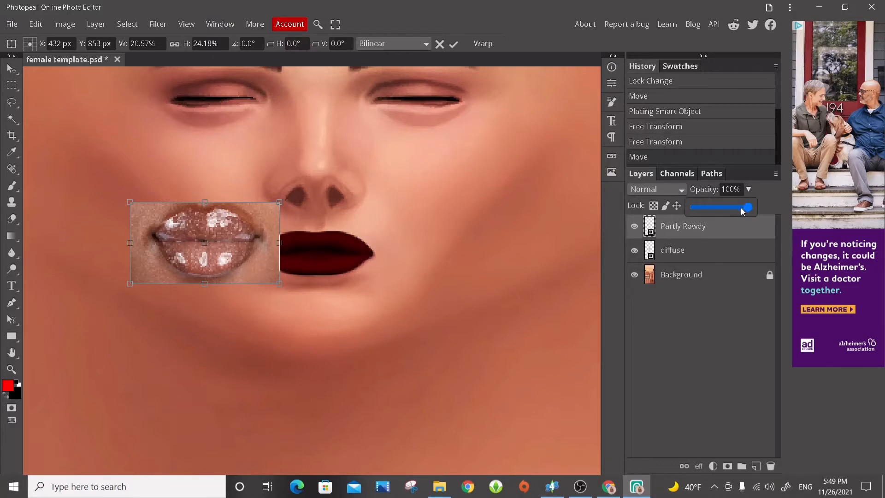
left_click_drag(746, 212, 726, 212)
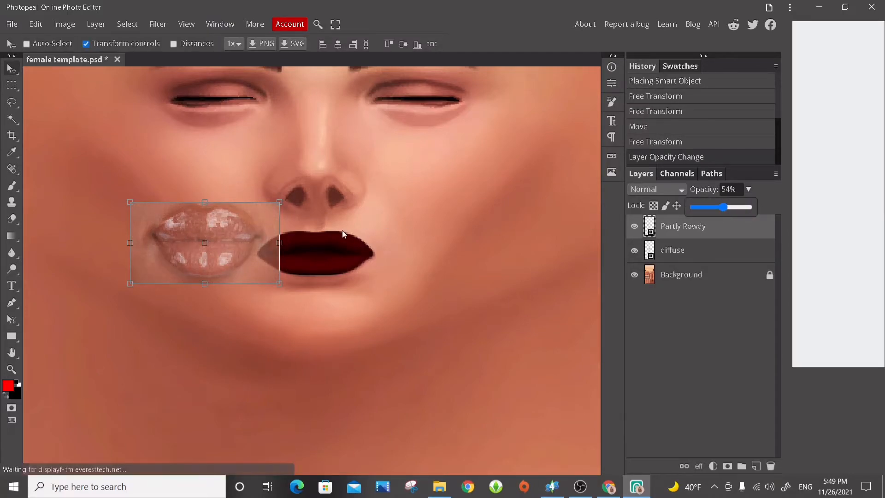
left_click(215, 243)
left_click_drag(216, 243, 325, 258)
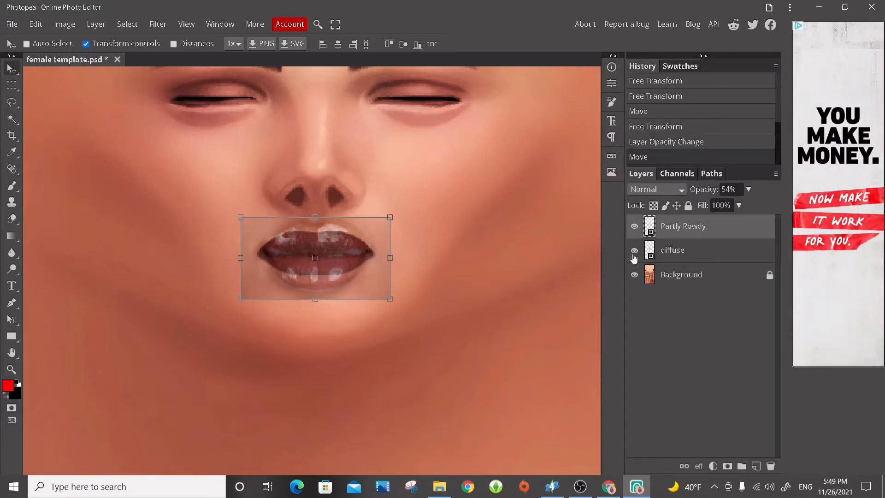
Fully lock the diffuse layer.
left_click(664, 250)
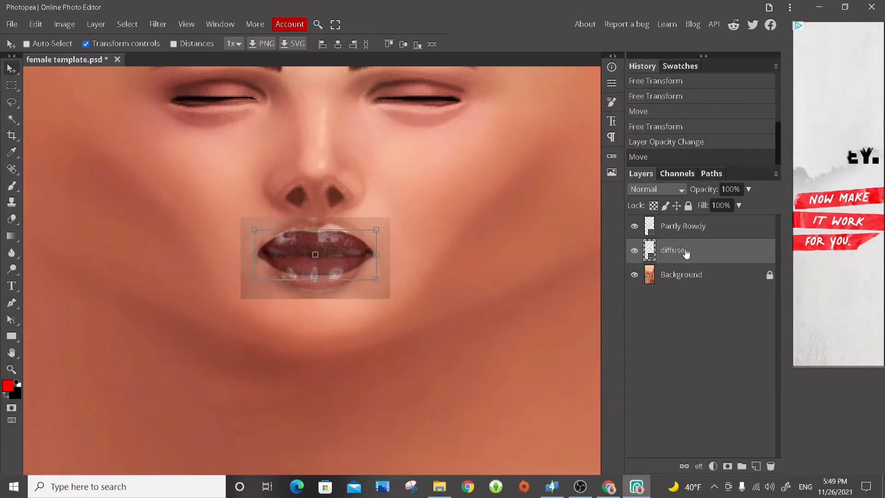
left_click(689, 206)
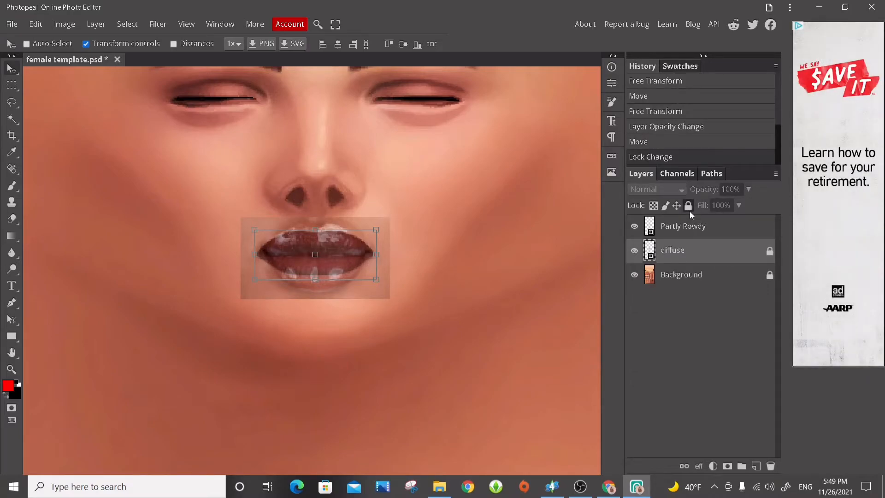
Squash the Partly Rowdy photo from its upper edge to about 20.9% height and set its opacity to 72%.
left_click(682, 226)
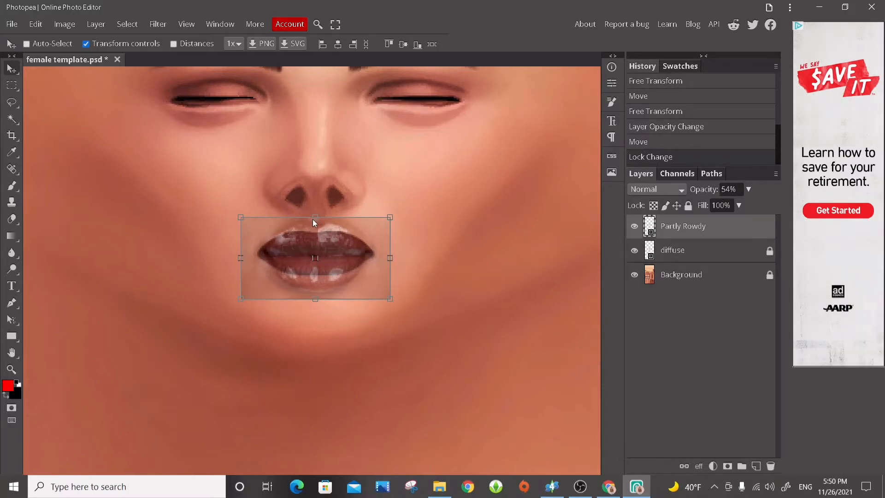
left_click_drag(317, 218, 317, 228)
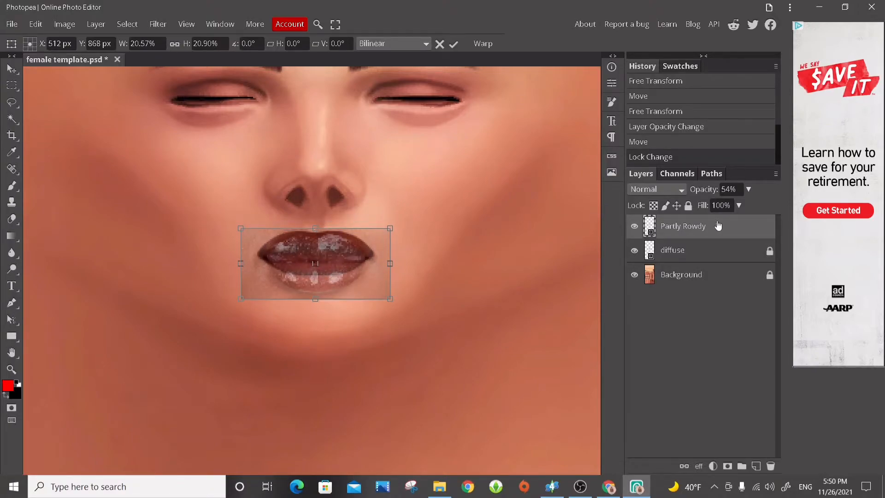
left_click(749, 190)
left_click_drag(724, 208, 736, 208)
Fit the Partly Rowdy photo to the diffuse lip outline at about 20.6% width and 15.2% height, with its opacity at 57%.
left_click(318, 229)
mouse_move(318, 228)
left_mouse_down()
mouse_move(316, 220)
mouse_move(314, 229)
left_mouse_up()
left_click_drag(318, 297, 315, 282)
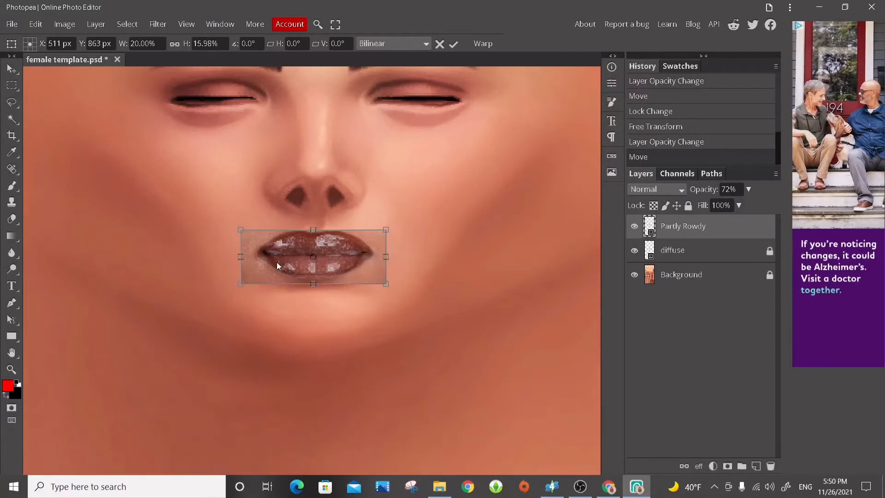
left_click(749, 189)
mouse_move(732, 208)
left_mouse_down()
mouse_move(759, 208)
mouse_move(725, 210)
left_mouse_up()
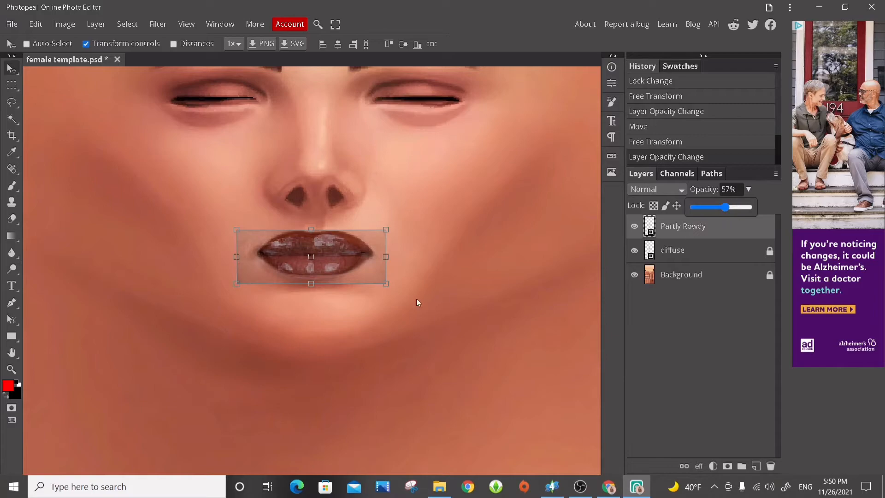
left_click_drag(311, 283, 312, 282)
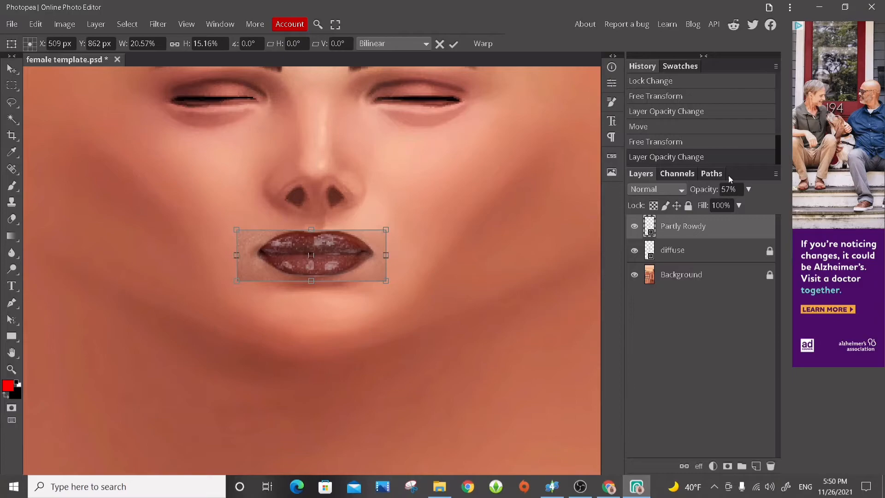
Commit the fitted Partly Rowdy photo and set its opacity to 100%.
left_click(749, 189)
left_click(730, 207)
left_click_drag(730, 208, 745, 238)
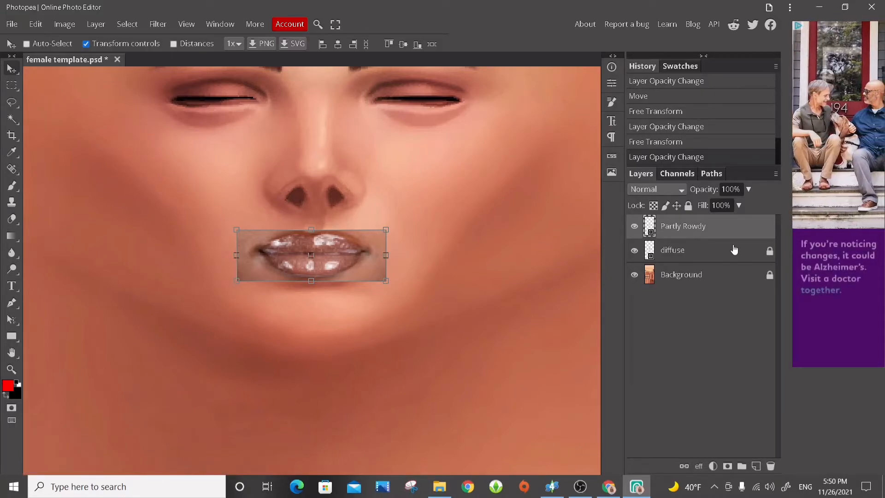
Unlock the diffuse layer and make it active, with the Partly Rowdy layer hidden.
left_click(769, 251)
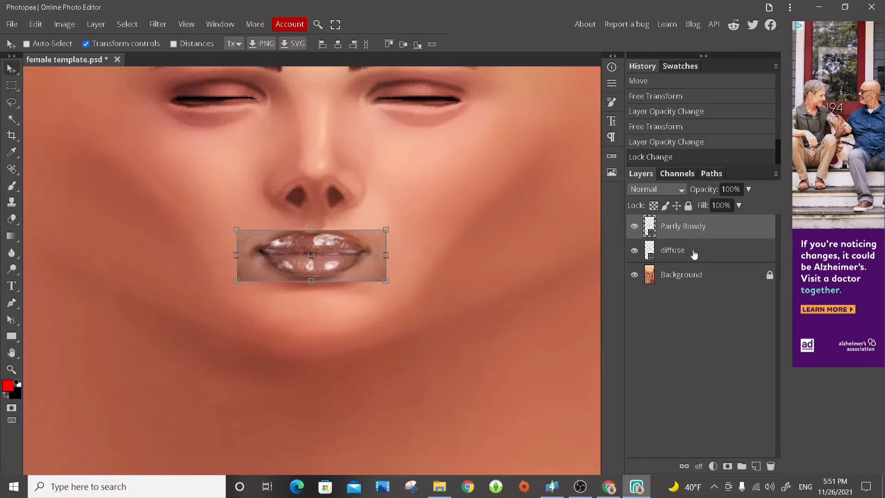
left_click(634, 227)
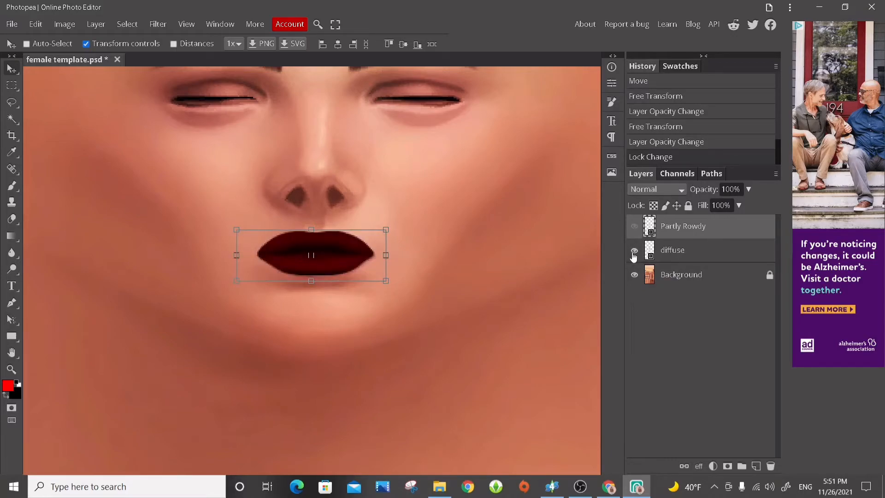
left_click(666, 252)
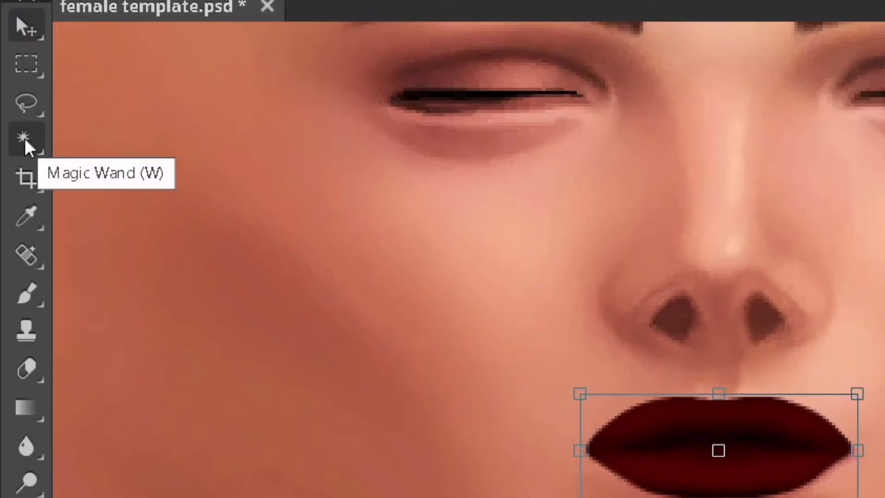
Try to select the diffuse lips with the Quick Selection tool.
left_click(26, 146)
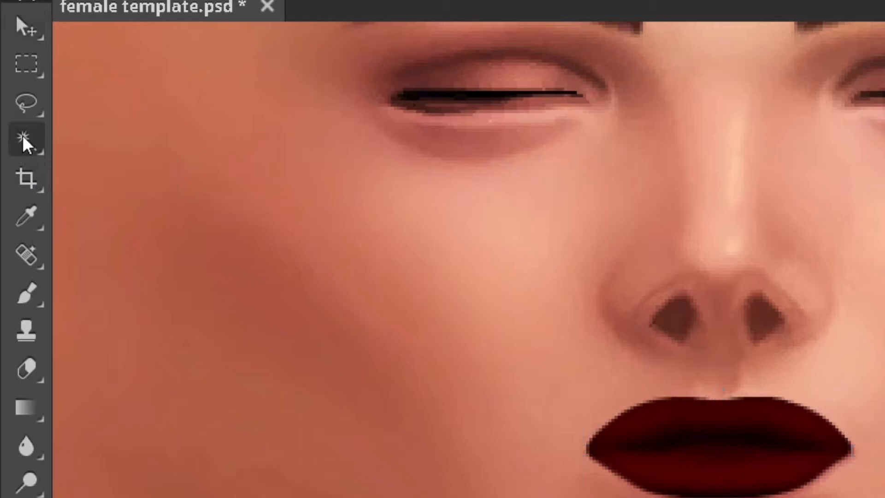
right_click(26, 144)
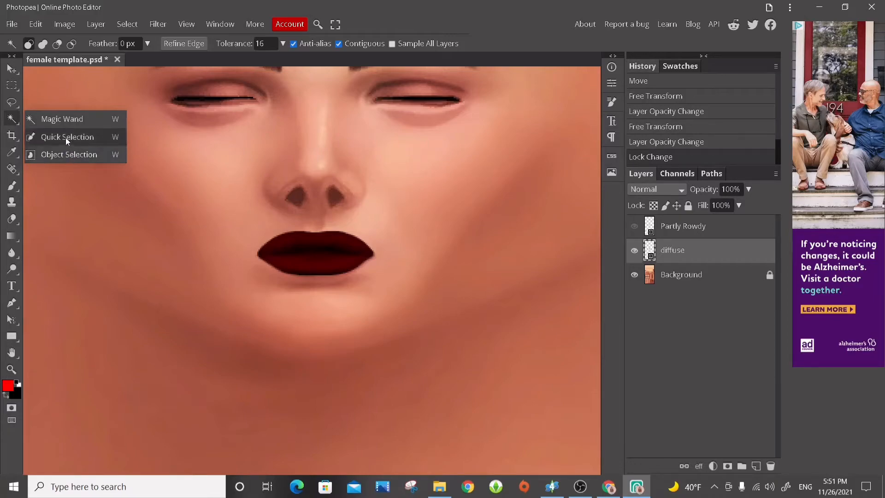
left_click(101, 136)
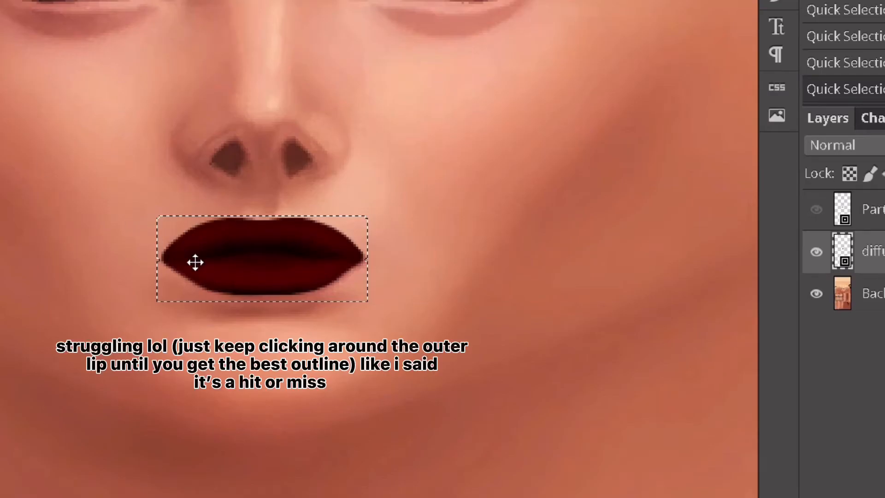
left_click(196, 262)
left_click(237, 261)
Select the full outer outline of the diffuse lips with the Magic Wand at tolerance 16.
left_click(302, 258)
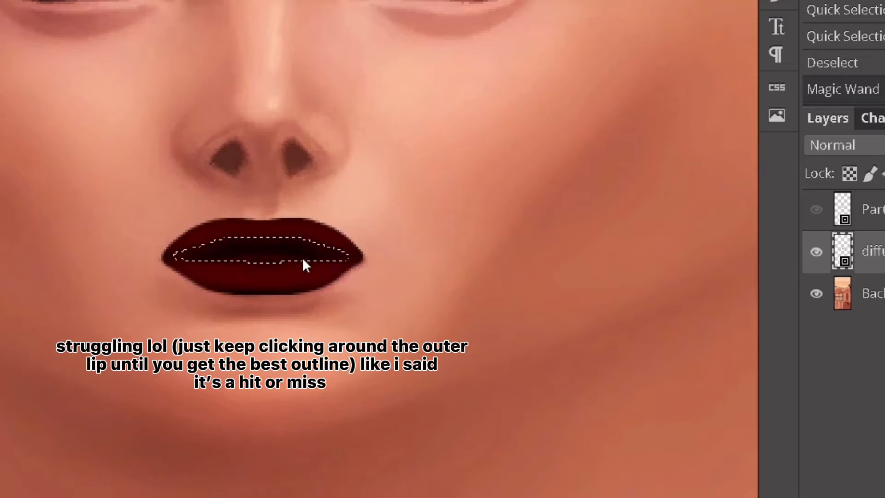
left_click(330, 282)
left_click(344, 278)
left_click(319, 279)
left_click(319, 256)
left_click(140, 203)
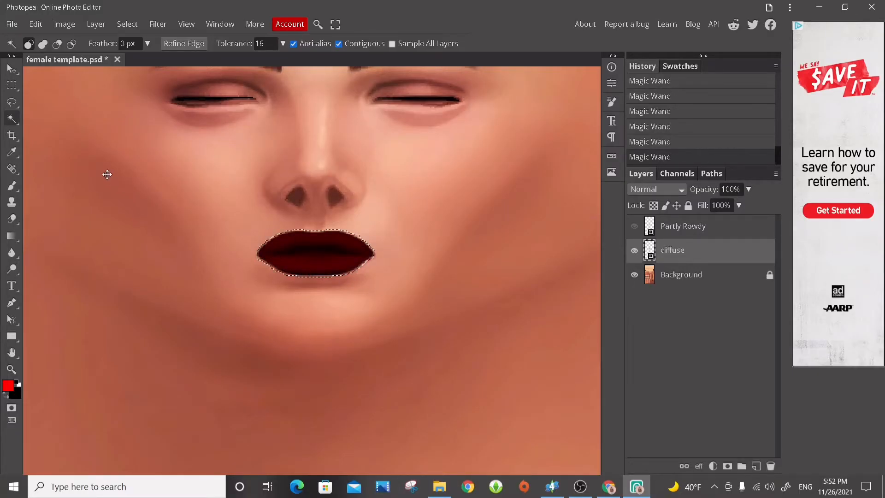
left_click(19, 121)
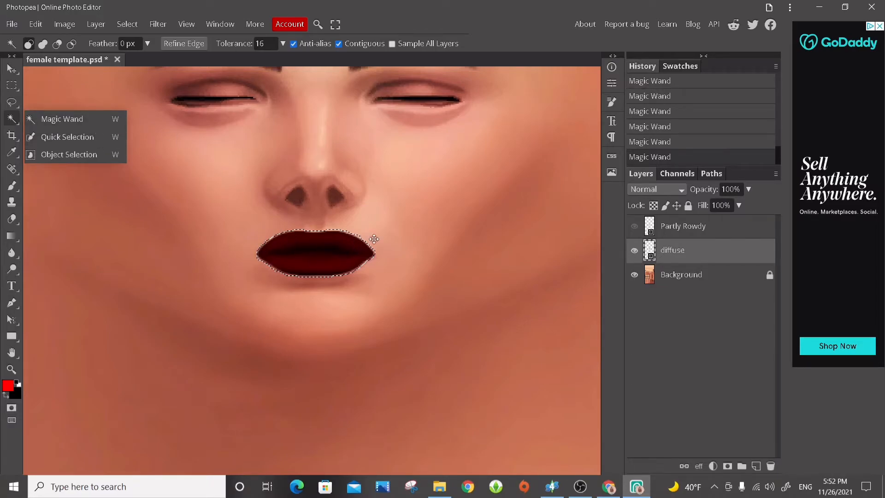
Make the Partly Rowdy layer active, invert the lip-outline selection, and show the layer.
left_click(723, 230)
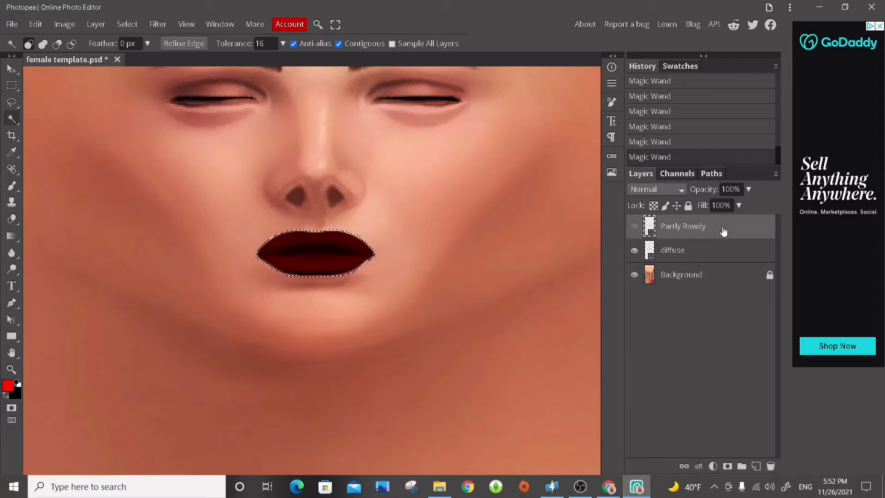
left_click(126, 25)
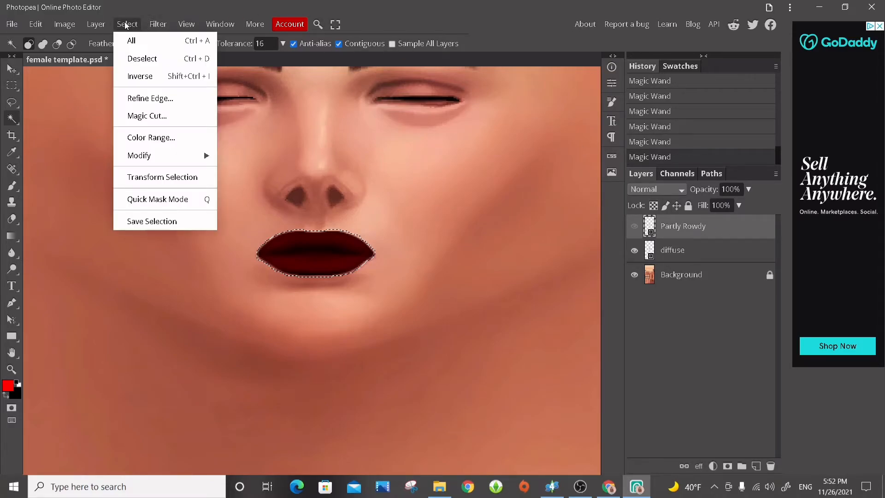
left_click(139, 76)
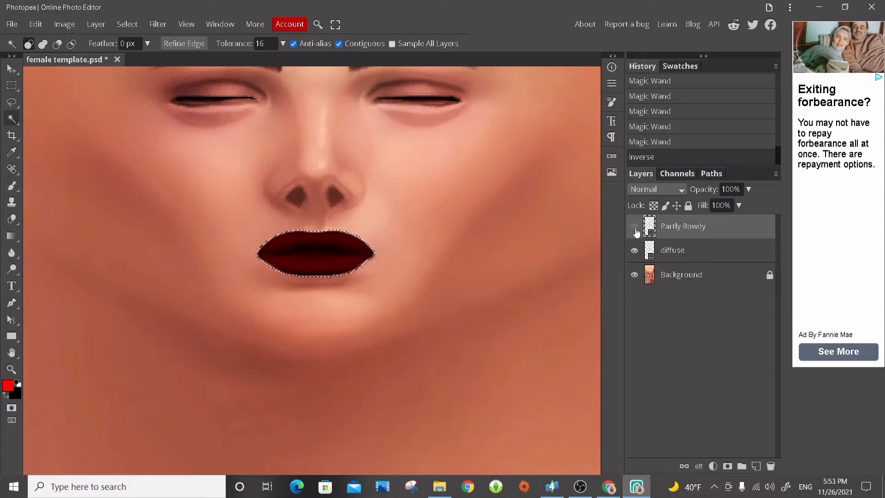
left_click(634, 227)
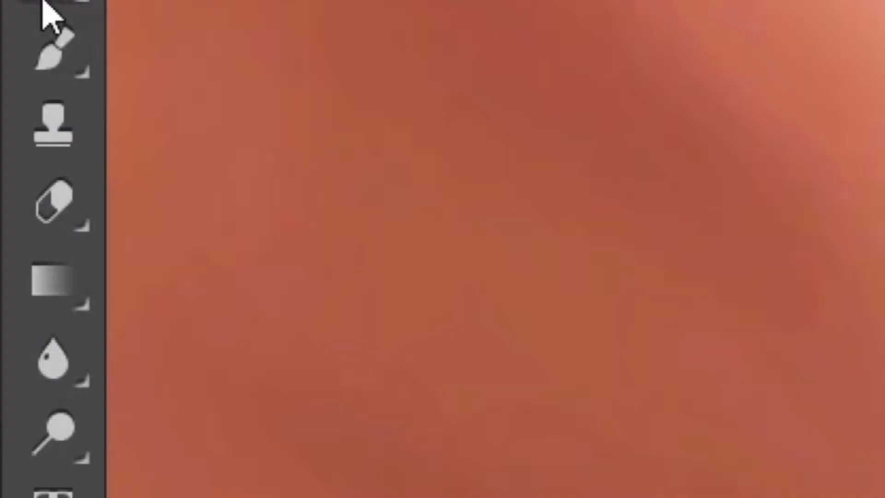
Choose the Eraser tool and rasterize the Partly Rowdy smart object so it can be erased.
left_click(10, 182)
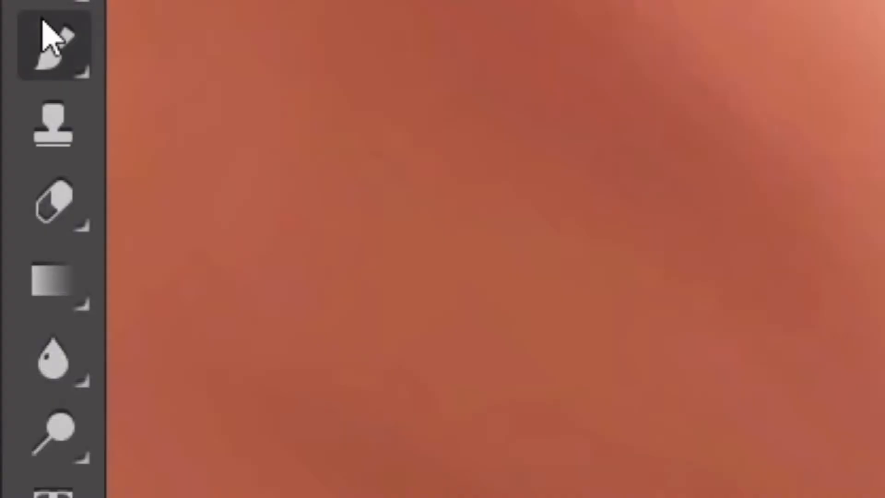
left_click(65, 203)
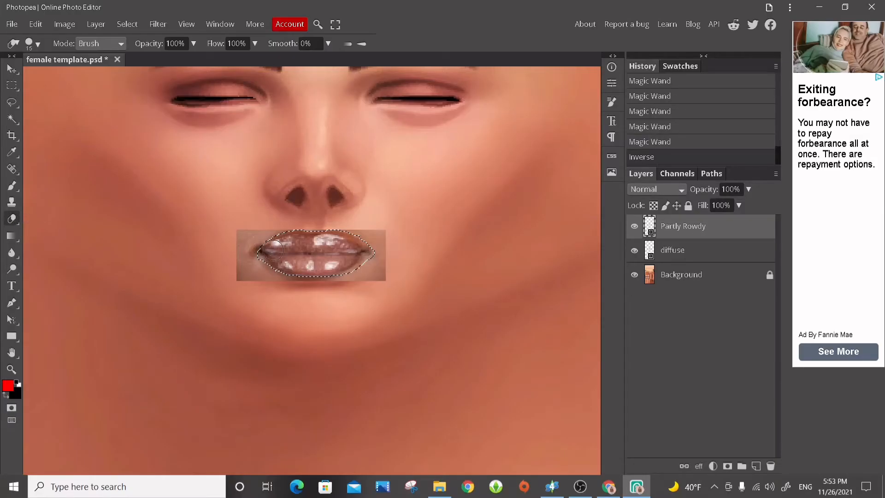
left_click(254, 245)
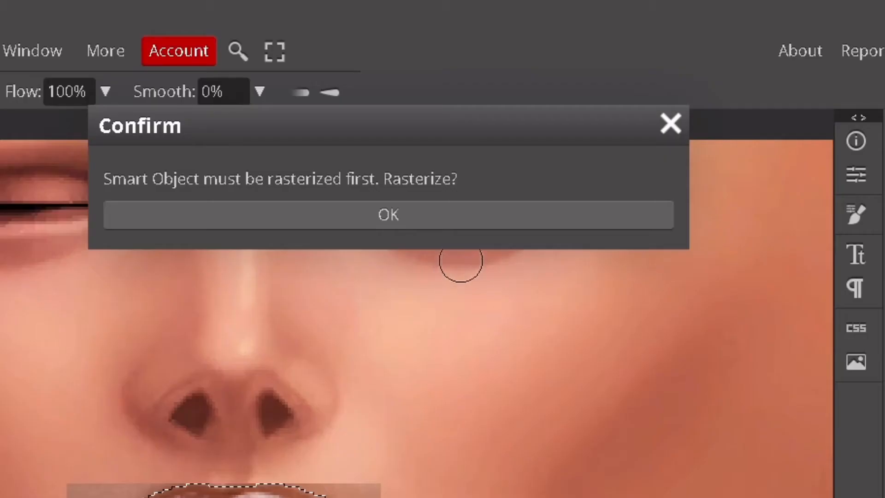
left_click(456, 221)
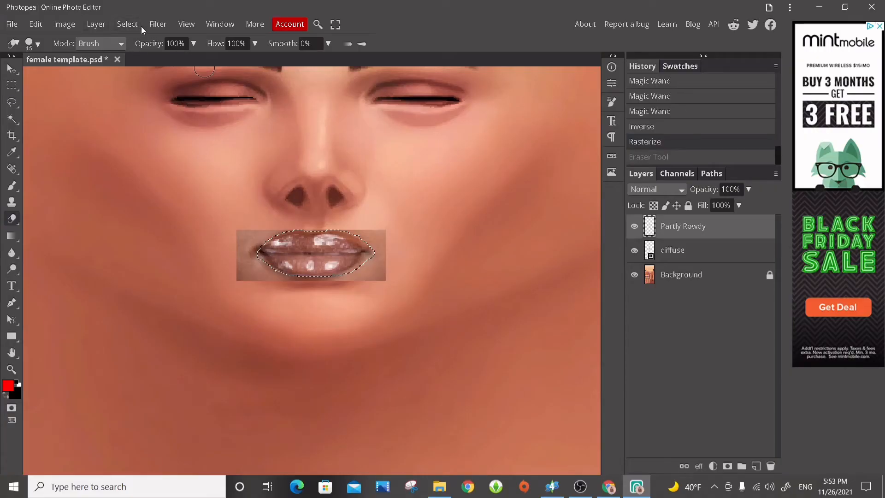
Invert the selection again to erase the Partly Rowdy photo's skin area outside the lip outline, and clear the selection.
left_click(123, 24)
left_click(136, 74)
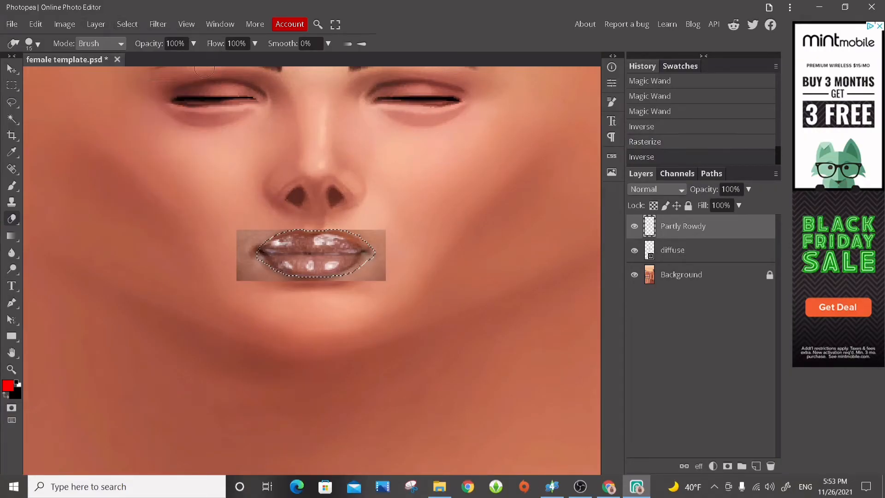
mouse_move(370, 268)
left_mouse_down()
mouse_move(385, 253)
mouse_move(352, 278)
mouse_move(367, 231)
mouse_move(363, 243)
left_mouse_up()
mouse_move(356, 283)
left_mouse_down()
mouse_move(235, 231)
mouse_move(275, 269)
mouse_move(258, 242)
mouse_move(387, 255)
mouse_move(403, 270)
left_mouse_up()
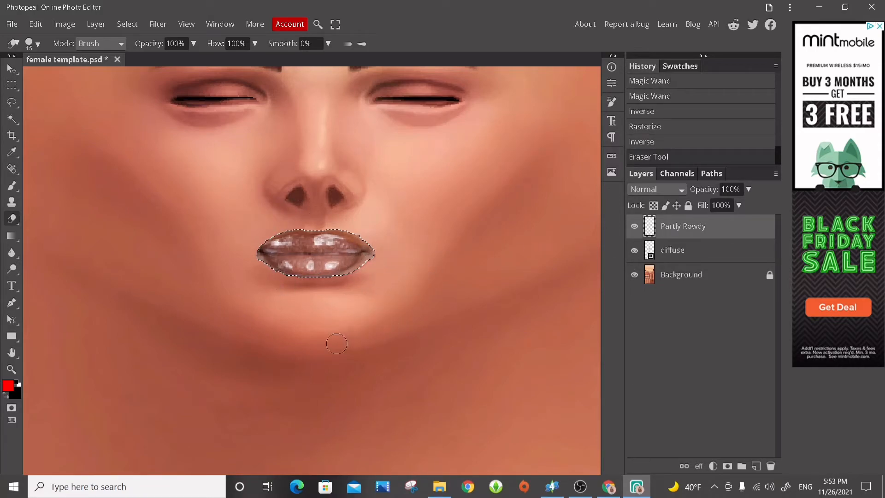
left_click_drag(397, 245, 385, 261)
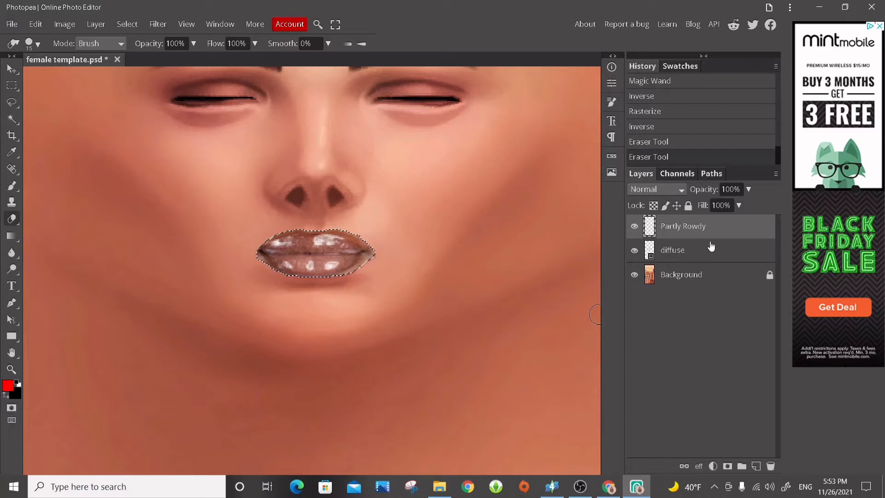
scroll(390, 274, "up", 1)
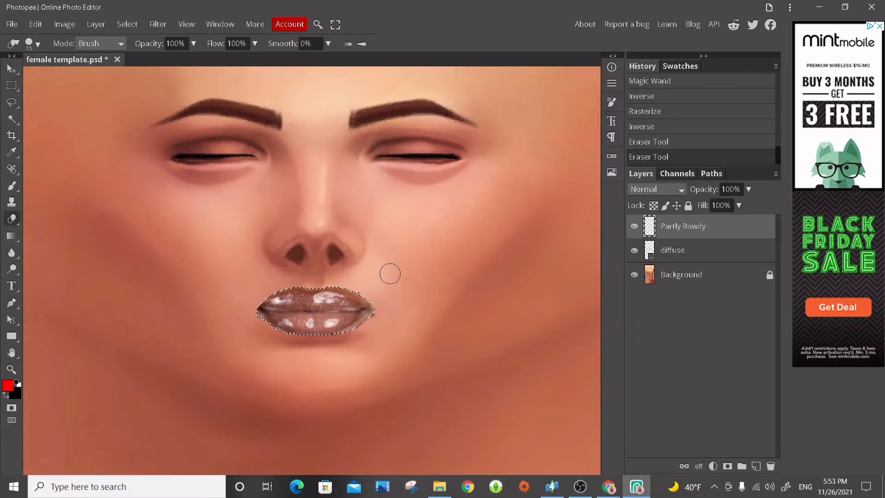
scroll(390, 274, "down", 1)
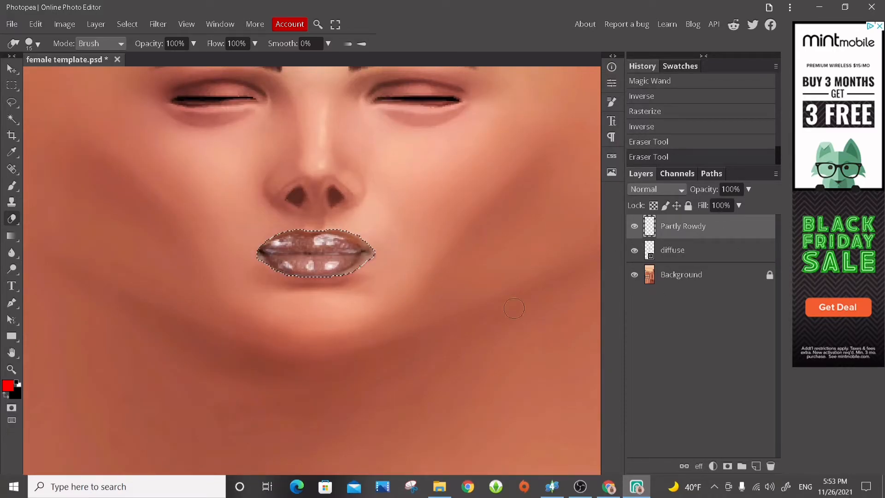
left_click(138, 25)
left_click(142, 59)
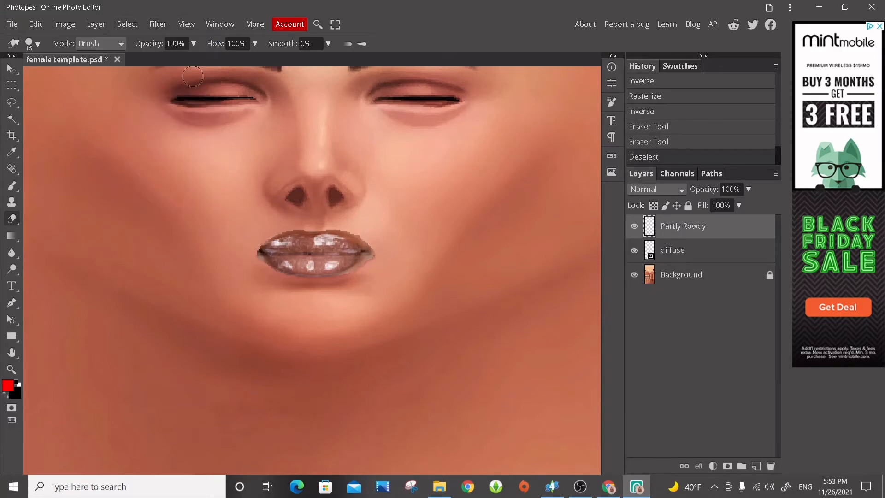
Erase the leftover skin at both corners of the Partly Rowdy lips.
scroll(245, 238, "up", 1)
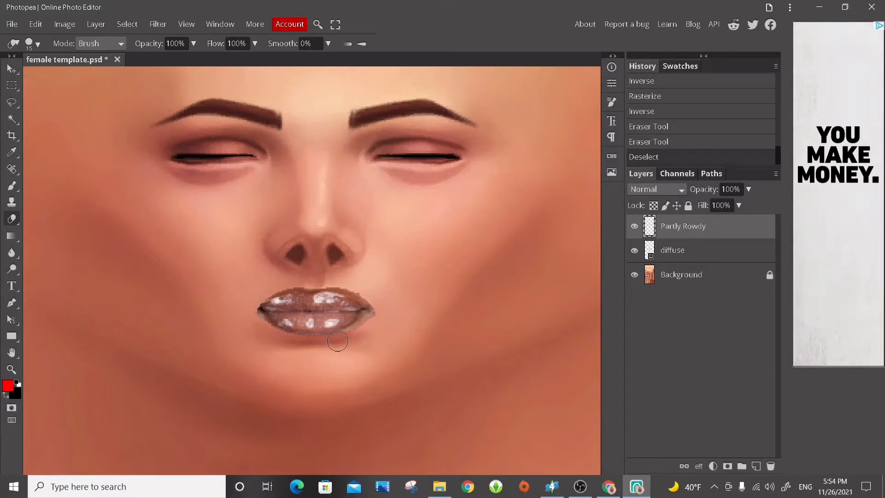
key("ctrl+plus")
key("ctrl+plus")
key("ctrl+plus")
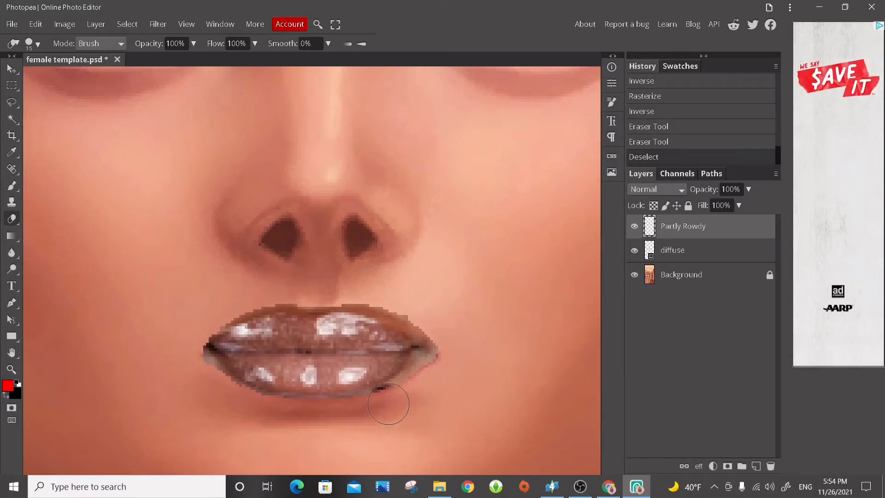
left_click_drag(423, 381, 445, 358)
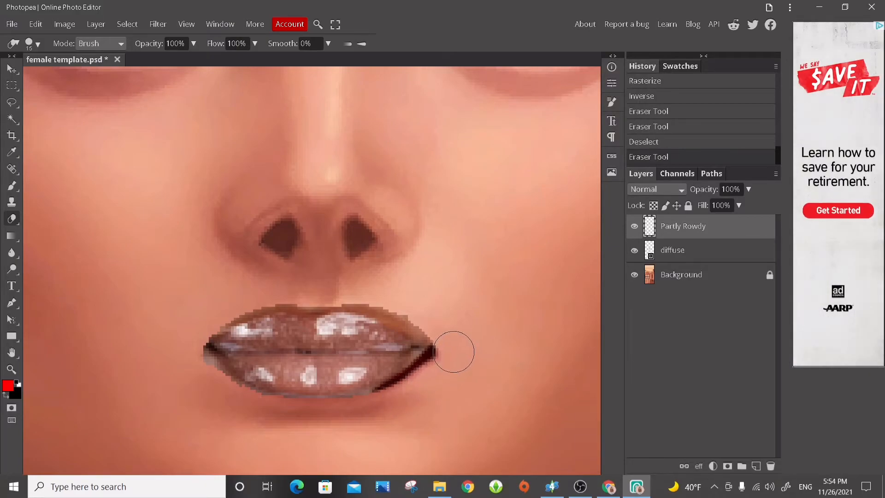
mouse_move(420, 299)
left_mouse_down()
mouse_move(438, 326)
mouse_move(438, 353)
left_mouse_up()
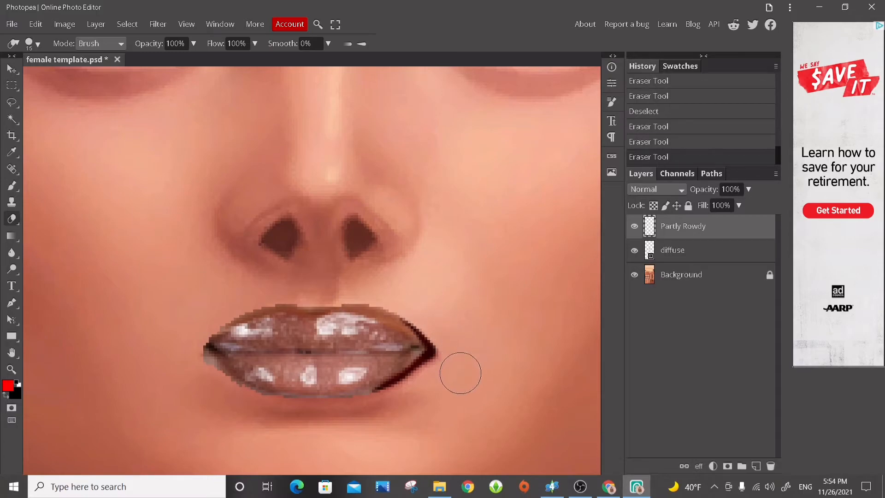
left_click_drag(209, 387, 176, 337)
left_click_drag(193, 296, 225, 286)
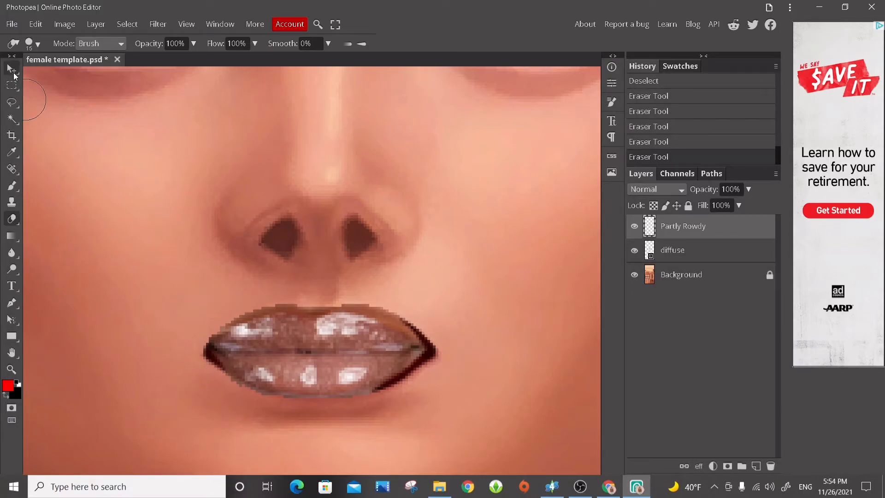
Stretch the Partly Rowdy lips over the diffuse lips to about 115% width and 99% height.
left_click(15, 72)
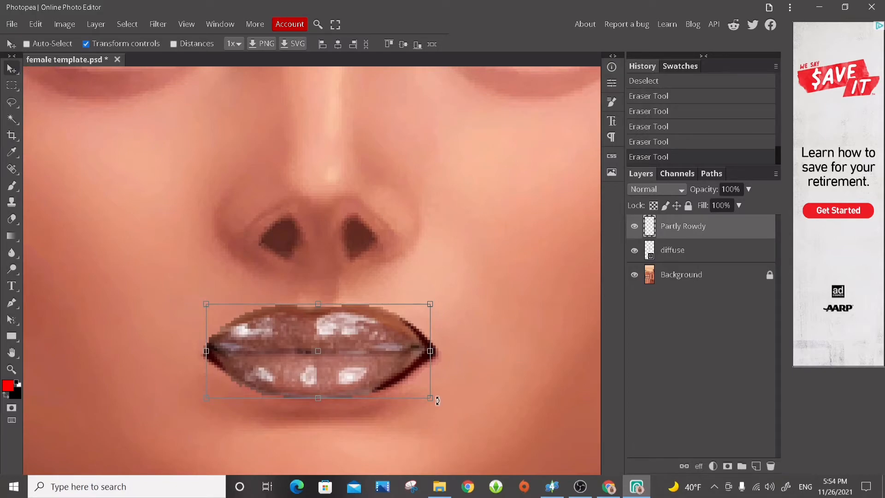
left_click_drag(430, 398, 444, 397)
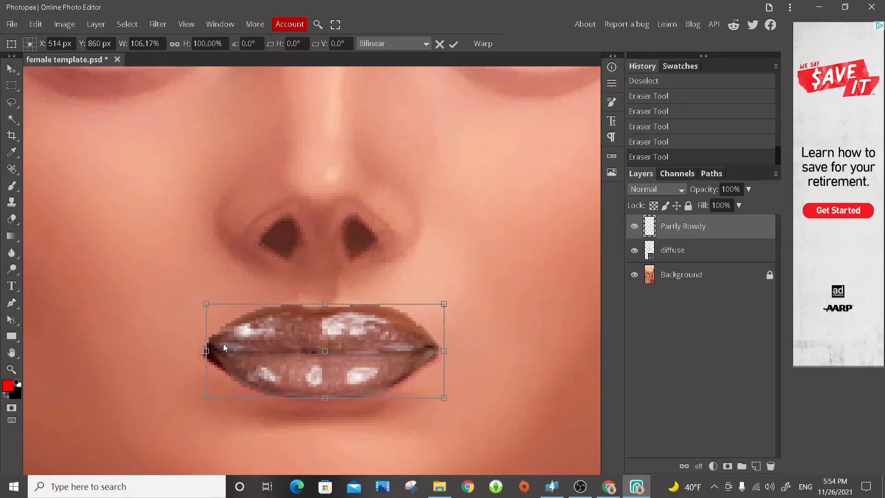
left_click_drag(210, 356, 207, 361)
left_click_drag(322, 309, 322, 304)
left_click_drag(204, 353, 200, 353)
left_click_drag(320, 403, 321, 397)
left_click_drag(201, 356, 200, 357)
left_click_drag(442, 351, 445, 351)
left_click_drag(200, 351, 198, 351)
left_click_drag(446, 400, 452, 397)
left_click_drag(198, 351, 195, 351)
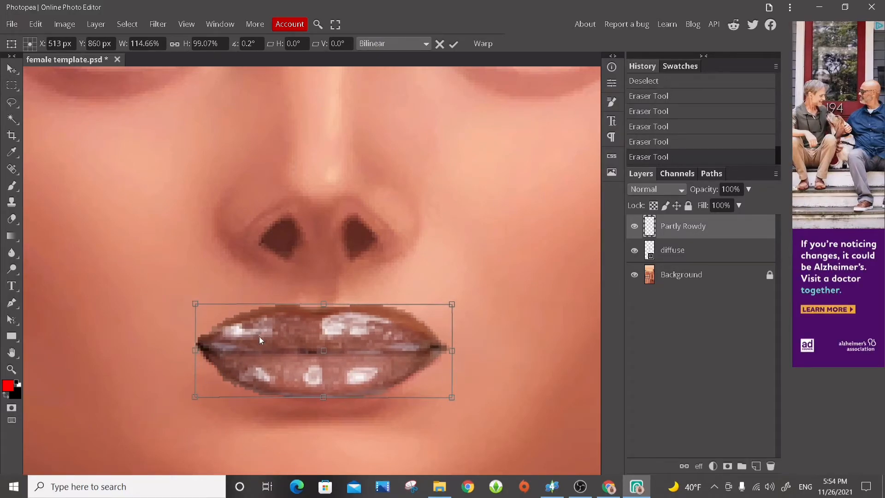
Lower the Partly Rowdy layer's opacity to 64% and refine the lips' width and height to match the diffuse outline.
left_click(748, 189)
left_click_drag(750, 207, 729, 210)
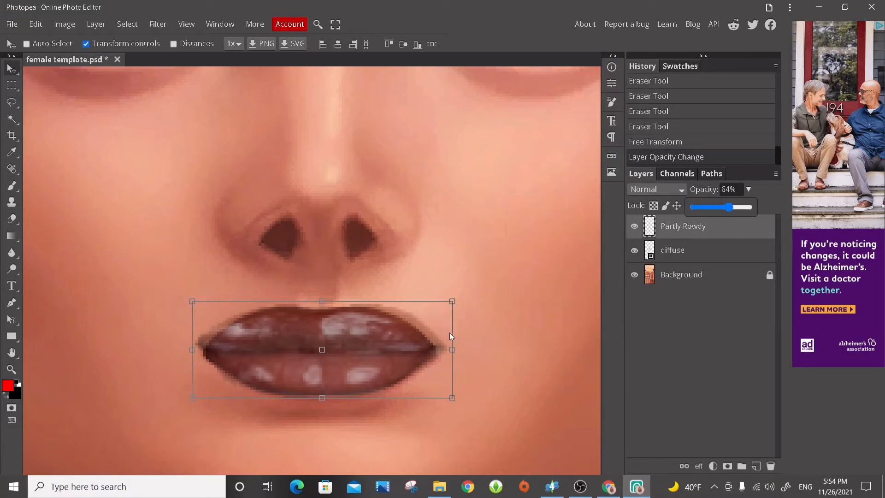
left_click_drag(453, 350, 444, 358)
left_click_drag(444, 398, 443, 403)
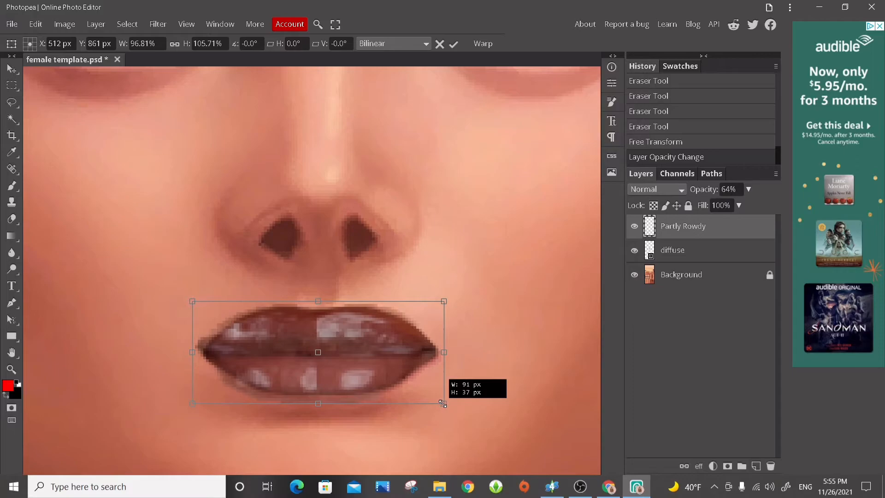
left_click_drag(192, 352, 201, 351)
left_click_drag(322, 404, 322, 401)
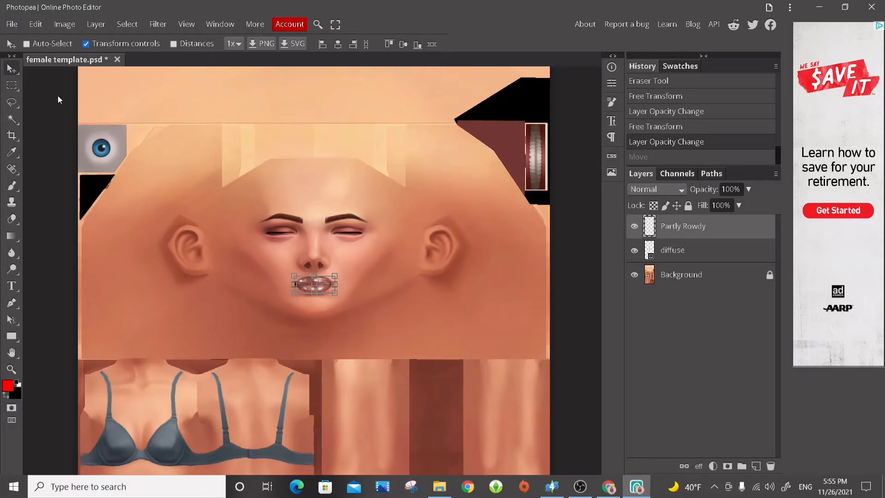
Unlock the Background and hide it together with the diffuse layer, and export the Partly Rowdy lips as a 1024 × 2048 px PNG.
left_click(770, 276)
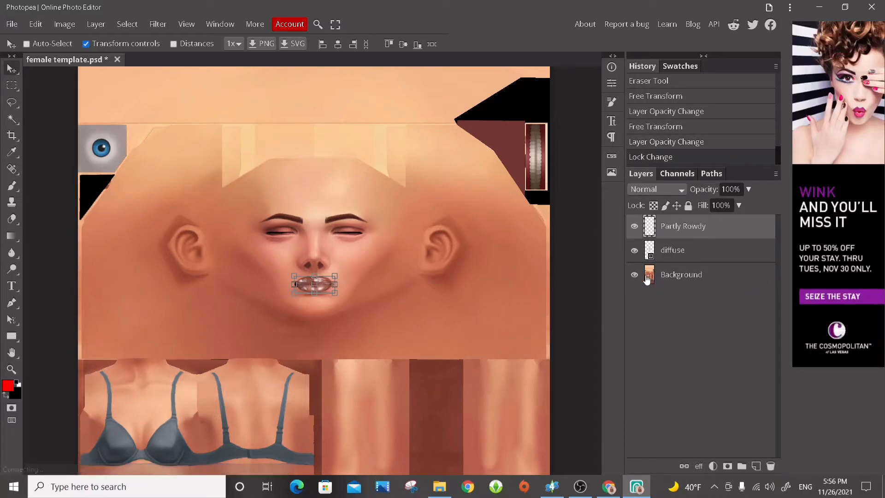
left_click(635, 276)
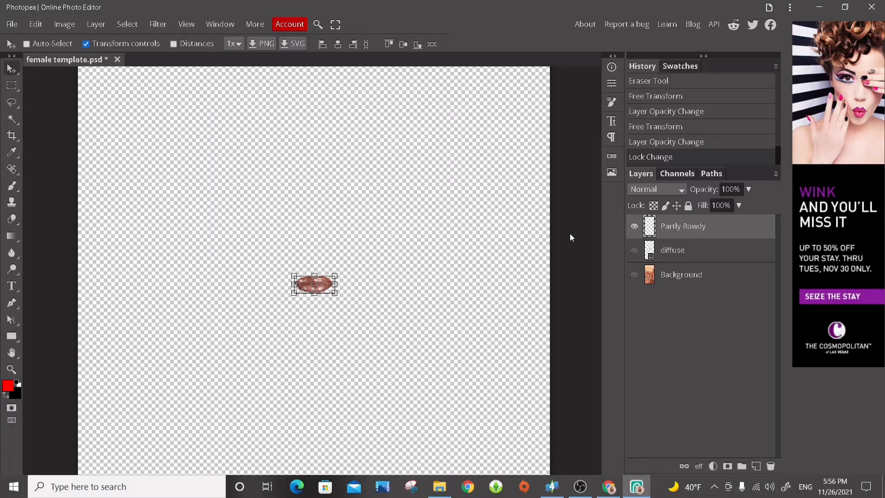
left_click(14, 25)
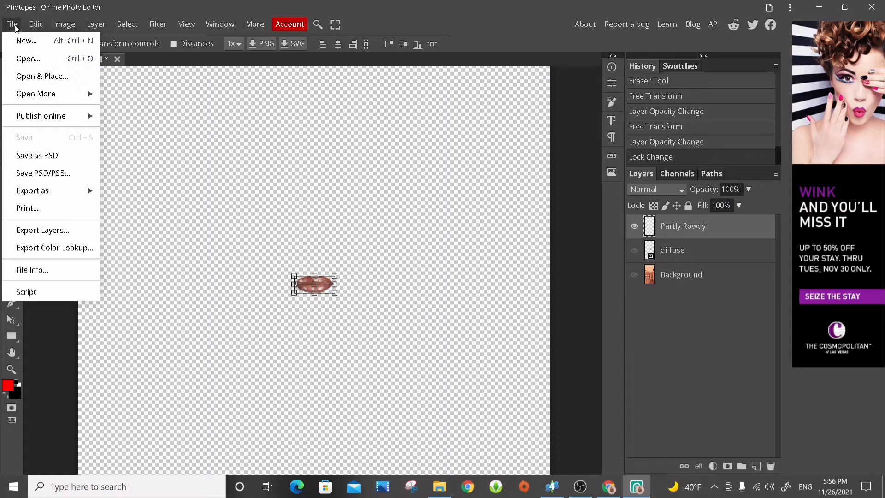
mouse_move(48, 197)
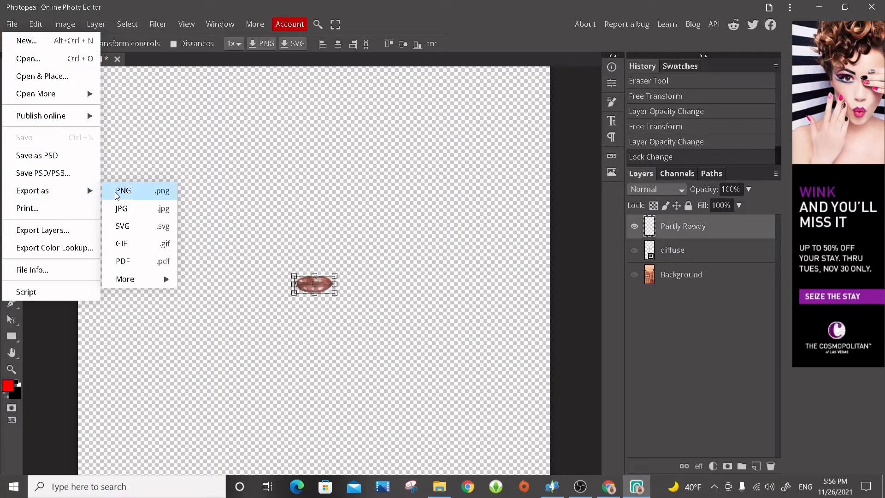
left_click(145, 199)
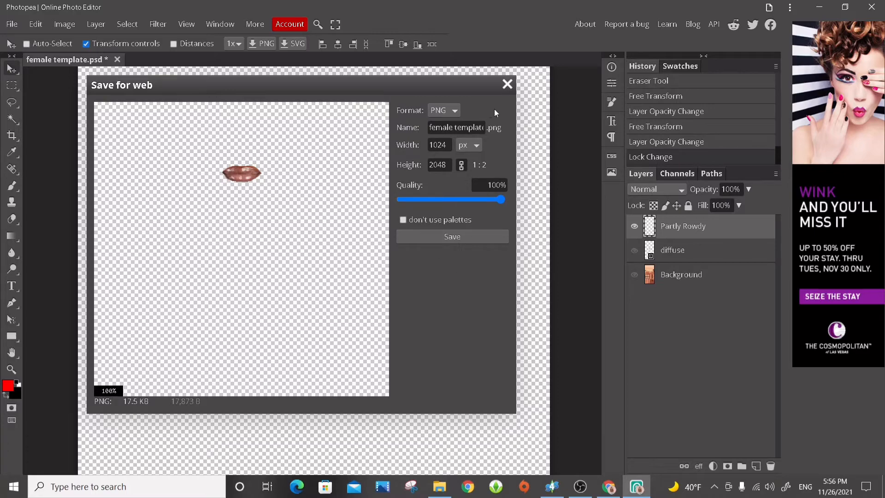
left_click(496, 235)
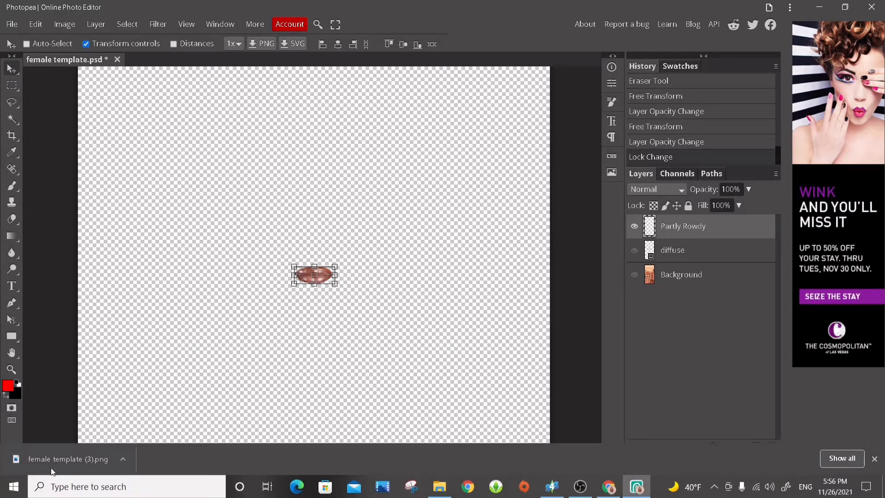
Switch to Sims 4 Studio and import the exported lips PNG from the Downloads folder as the lipstick's diffuse texture.
left_click(555, 492)
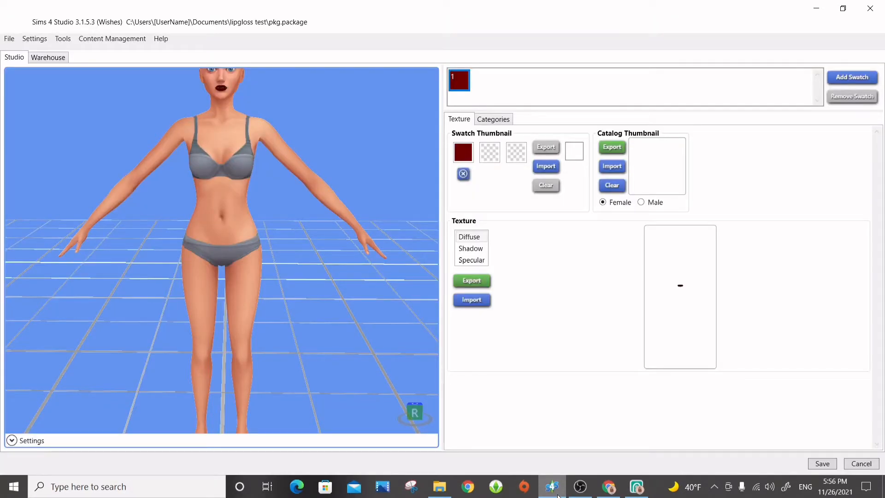
scroll(378, 200, "down", 1)
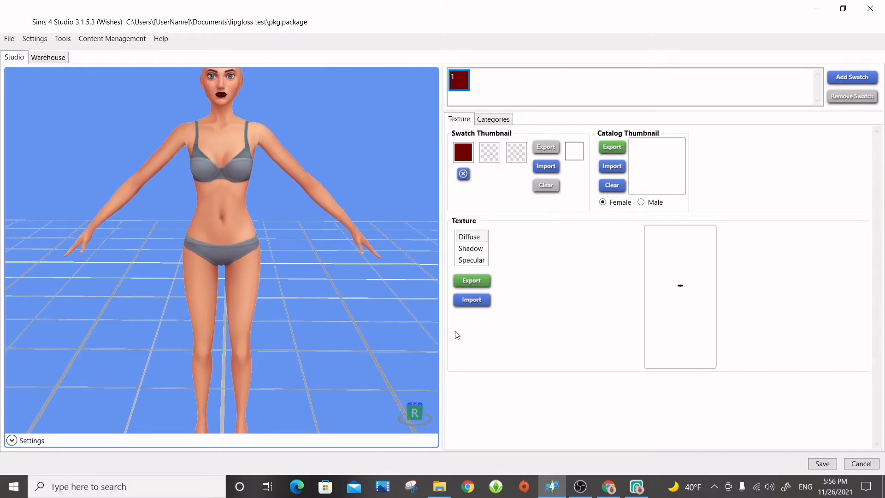
scroll(264, 229, "up", 5)
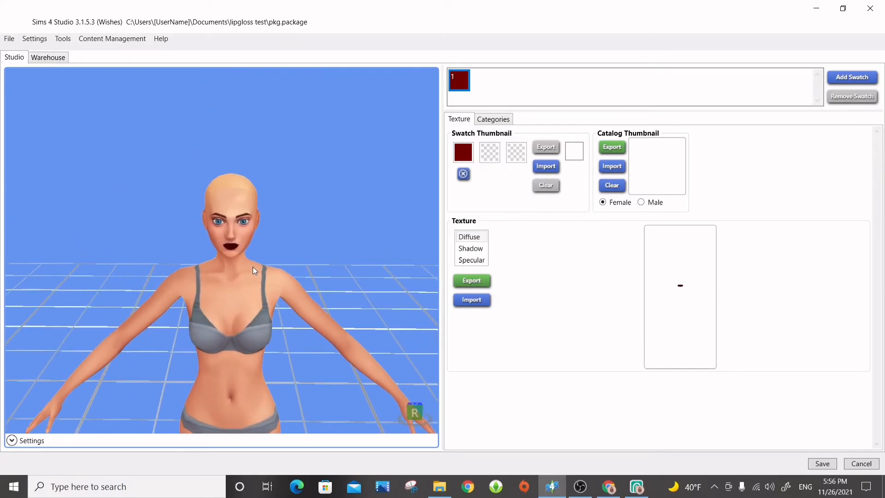
scroll(364, 226, "up", 2)
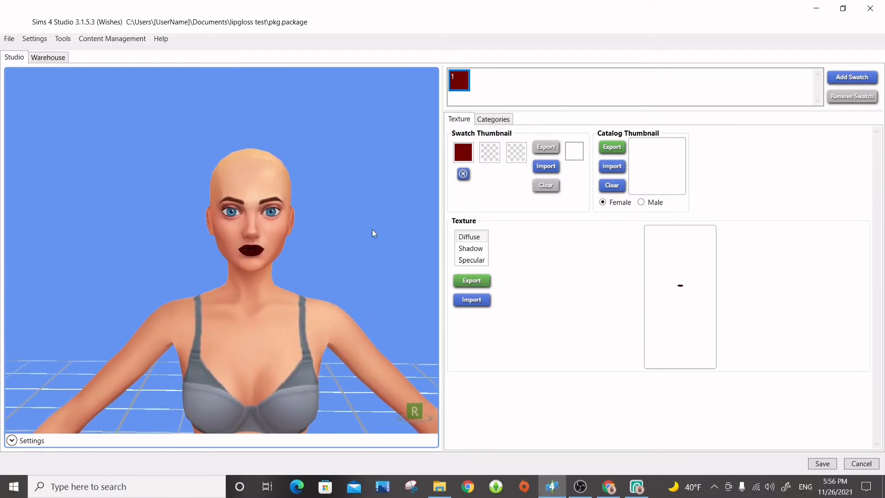
mouse_move(380, 325)
left_mouse_down()
mouse_move(251, 290)
mouse_move(286, 276)
mouse_move(395, 283)
mouse_move(303, 249)
mouse_move(335, 308)
left_mouse_up()
right_click_drag(404, 287, 389, 294)
scroll(378, 261, "up", 5)
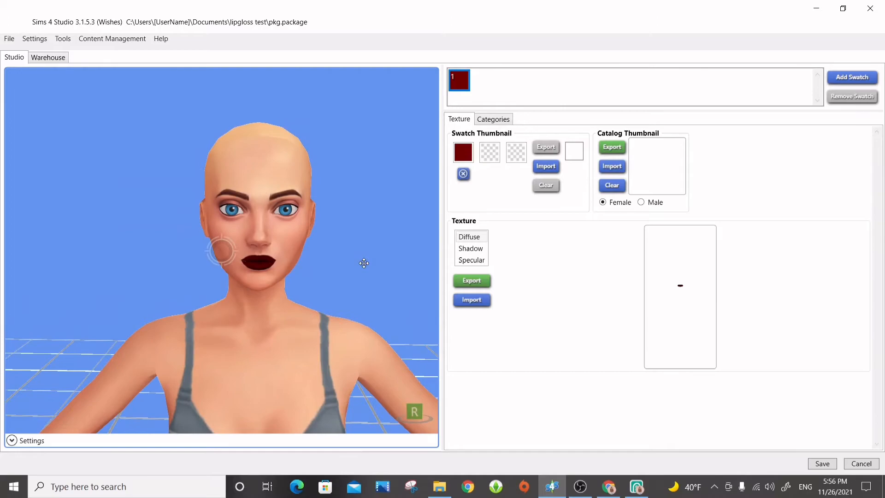
scroll(368, 316, "down", 3)
right_click_drag(361, 284, 391, 298)
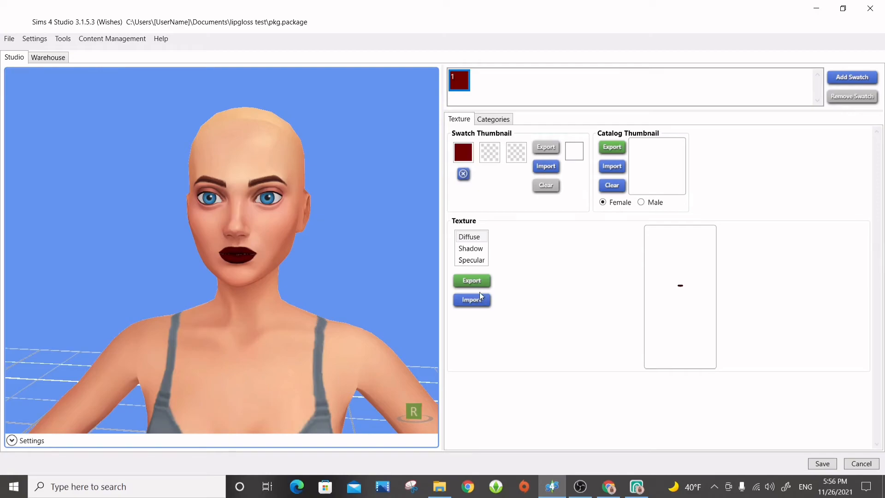
left_click(480, 295)
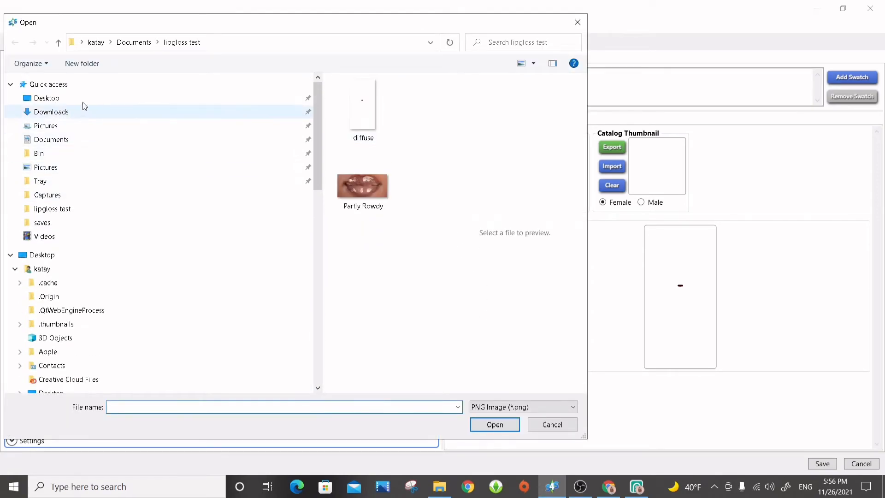
left_click(81, 115)
double_click(397, 169)
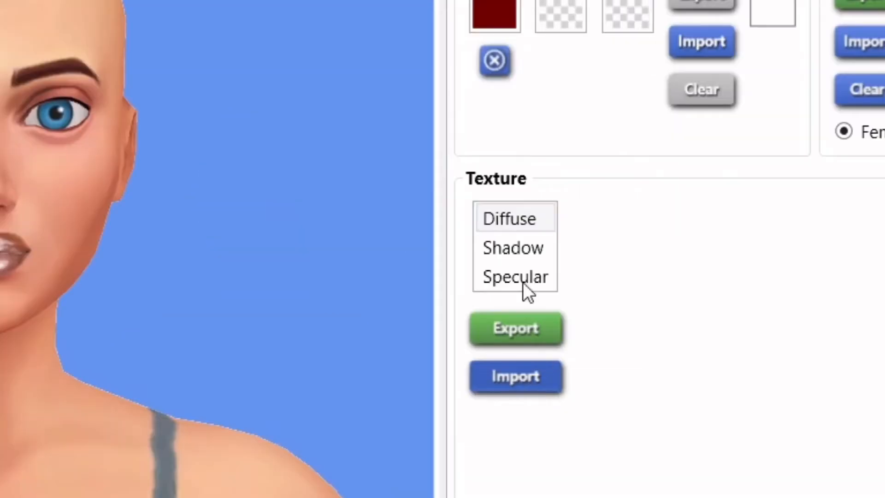
Reselect the Diffuse texture and import the exported lips PNG for it once more.
left_click(515, 218)
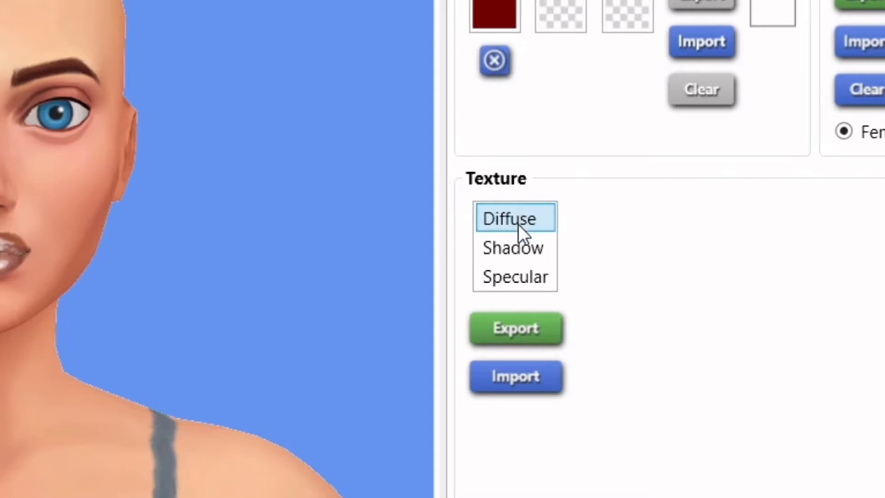
left_click(508, 380)
left_click(364, 110)
double_click(360, 100)
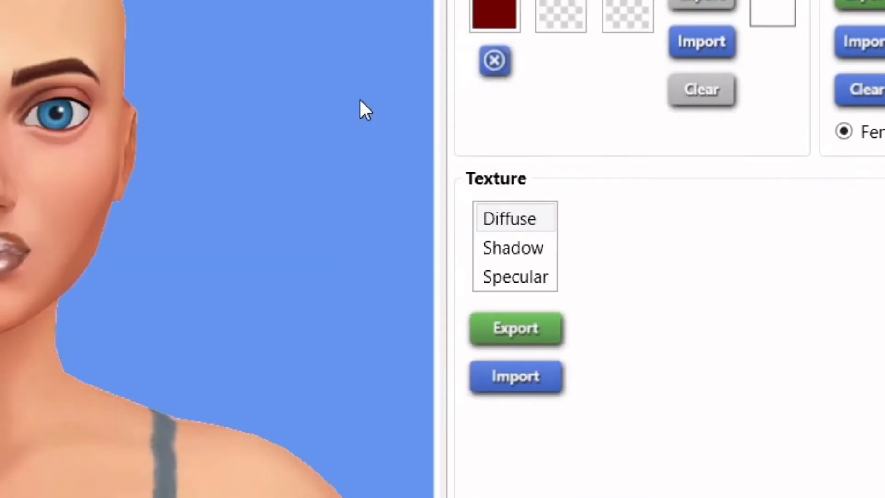
Inspect the lips on the model from several angles and set the swatch thumbnail's first colour to dusty pink #B58A8A.
right_click_drag(273, 332, 106, 329)
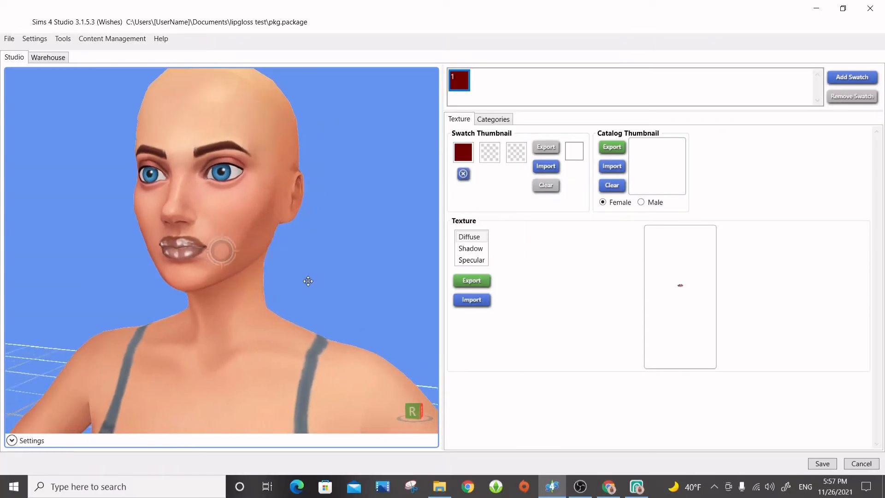
right_click_drag(308, 281, 428, 284)
right_click_drag(277, 330, 374, 309)
scroll(186, 330, "up", 5)
scroll(321, 246, "down", 5)
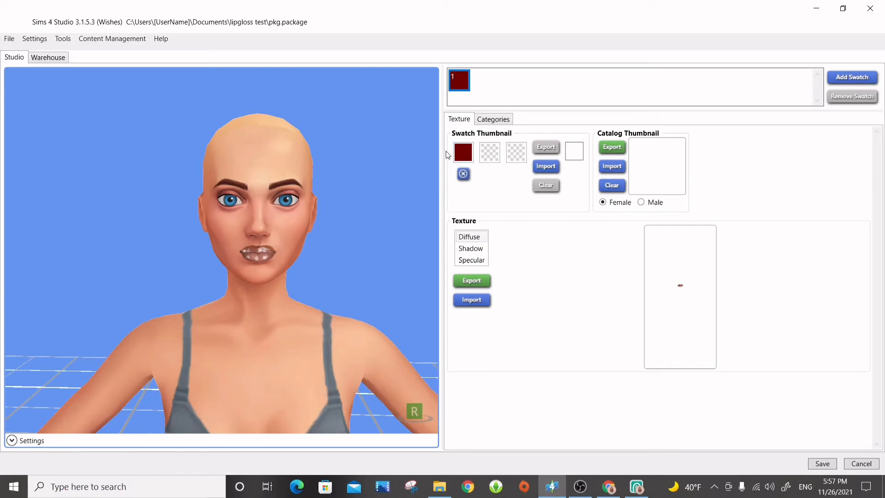
left_click(458, 165)
mouse_move(536, 215)
left_mouse_down()
mouse_move(562, 207)
mouse_move(491, 200)
mouse_move(491, 187)
left_mouse_up()
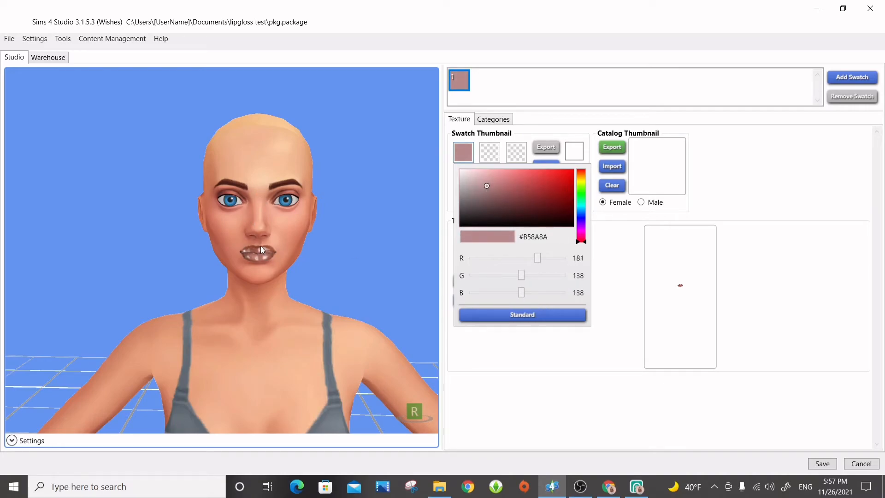
left_click(617, 276)
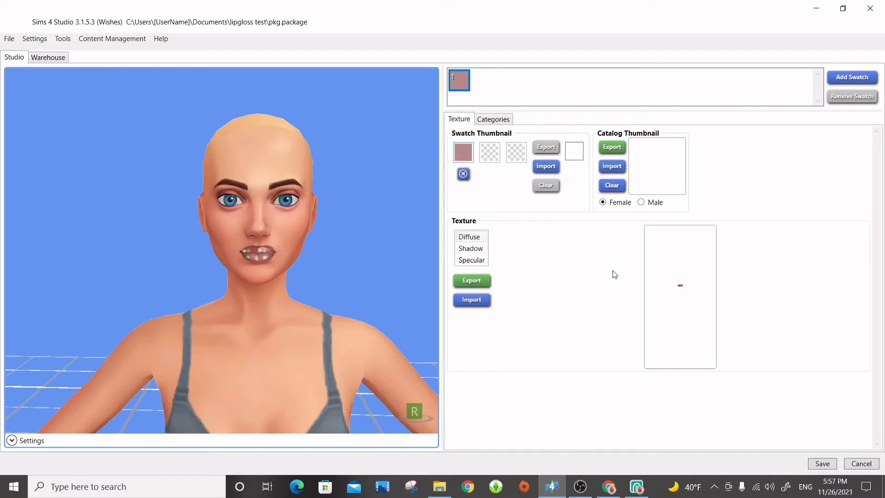
Try black as a second colour for the swatch thumbnail and remove it again.
left_click(493, 149)
left_click(572, 318)
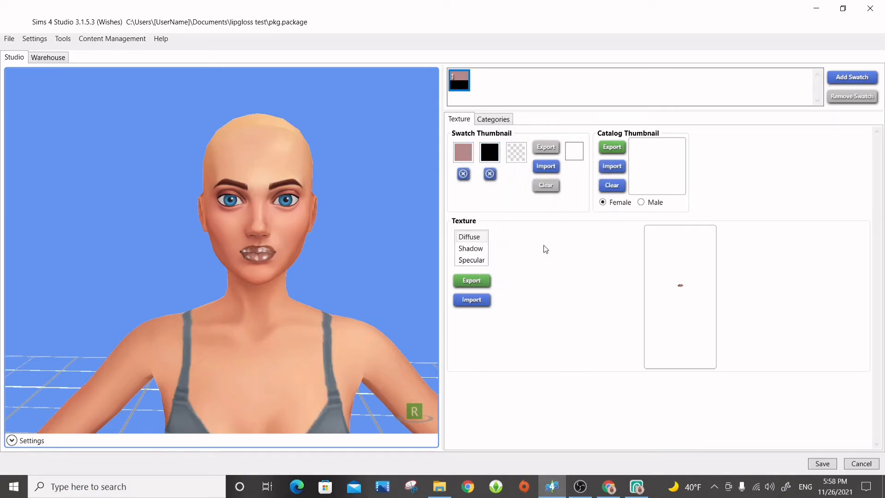
mouse_move(300, 249)
right_mouse_down()
mouse_move(162, 251)
mouse_move(386, 250)
mouse_move(301, 255)
right_mouse_up()
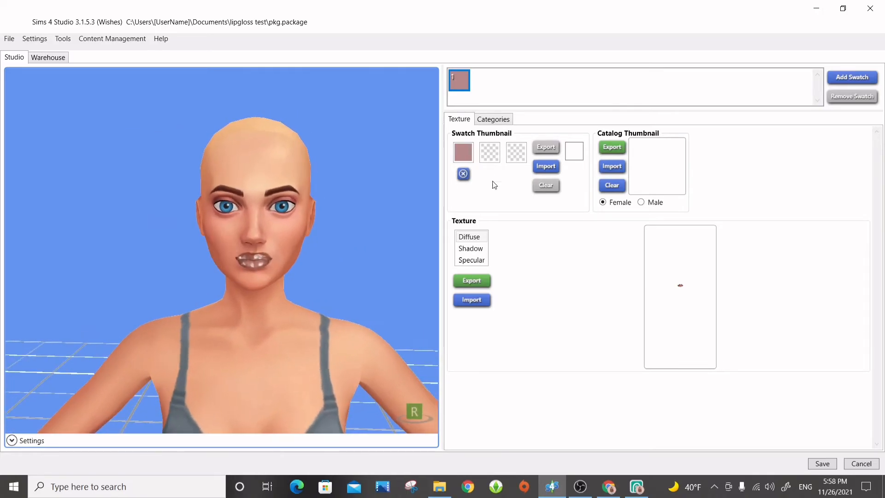
Add a second swatch, remove it again and reselect the first swatch.
left_click(849, 77)
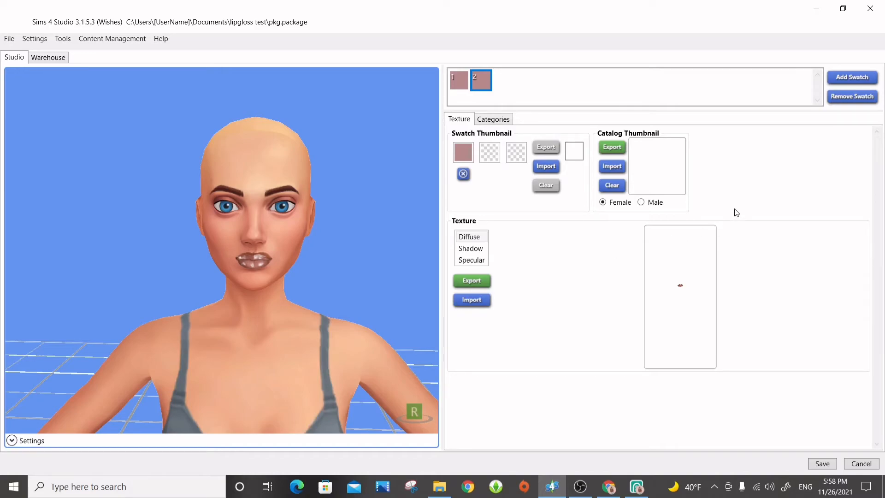
left_click(837, 96)
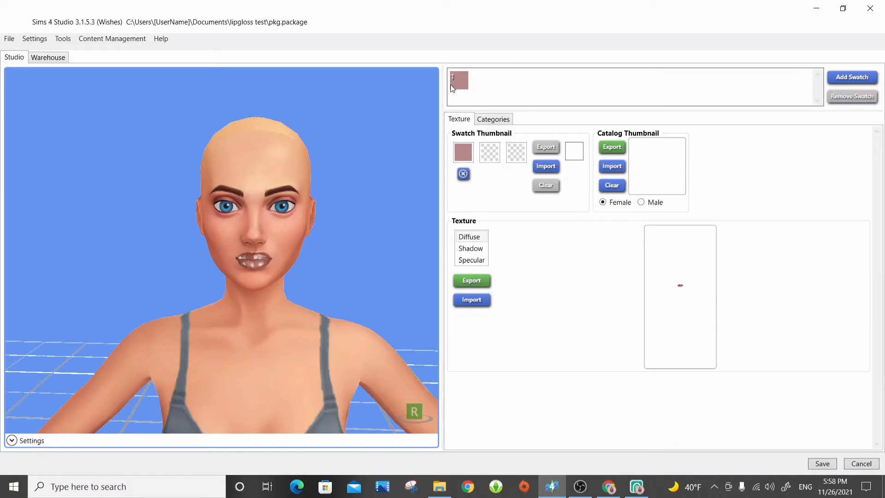
left_click(467, 82)
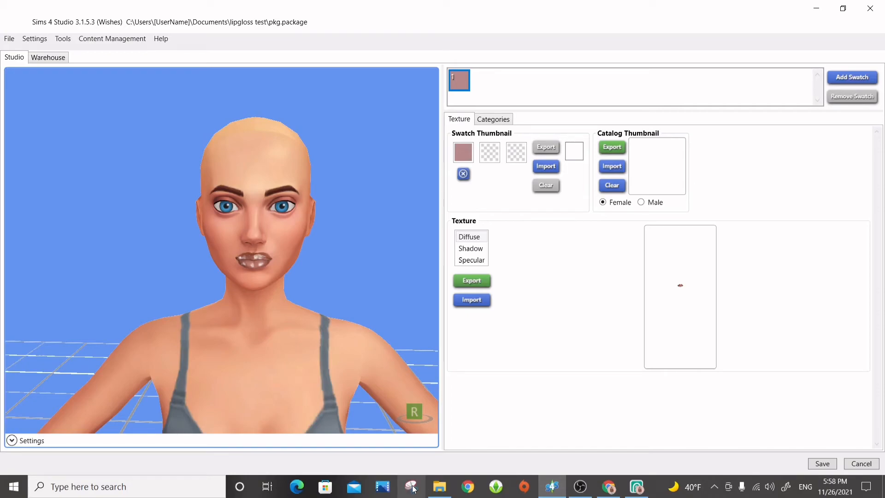
Snip the model's face with Snipping Tool and save it as the PNG Capture in the Documents folder lipgloss test.
left_click(412, 486)
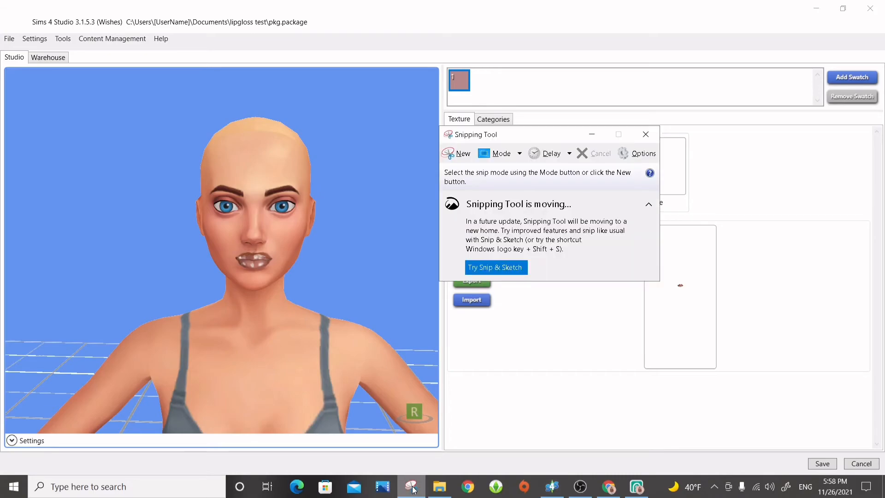
left_click(459, 155)
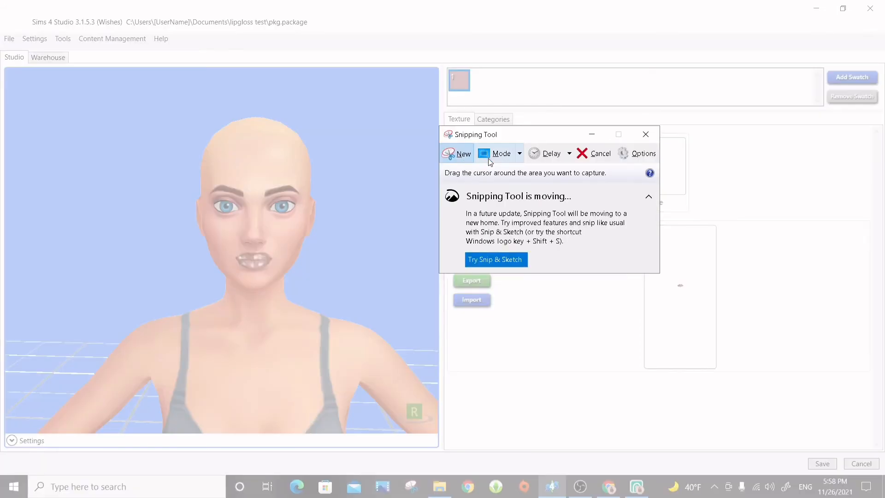
left_click_drag(197, 160, 314, 322)
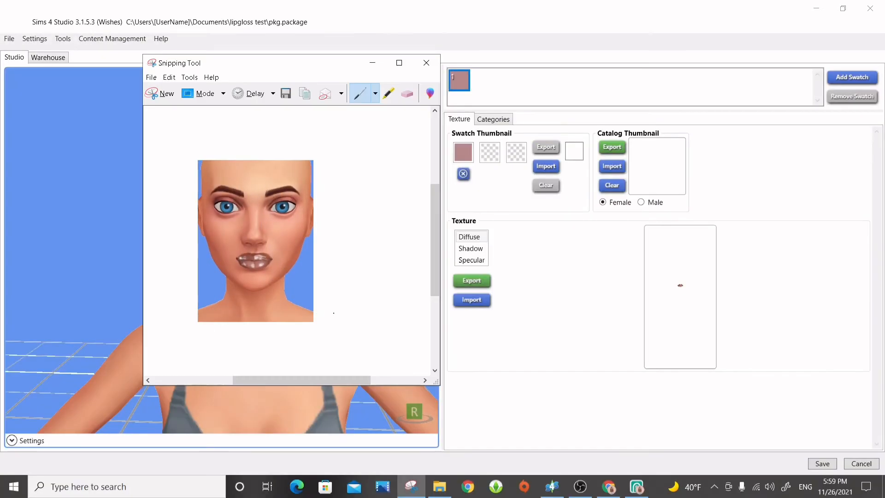
left_click(286, 94)
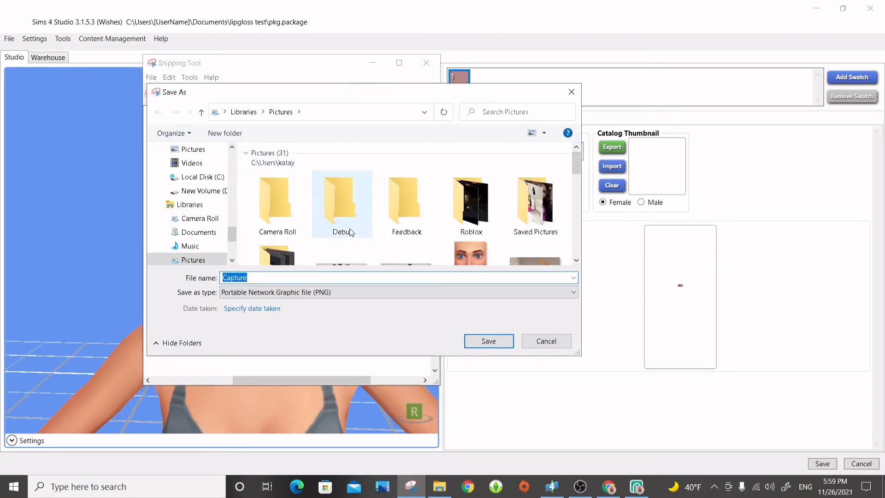
scroll(197, 184, "up", 3)
left_click(196, 209)
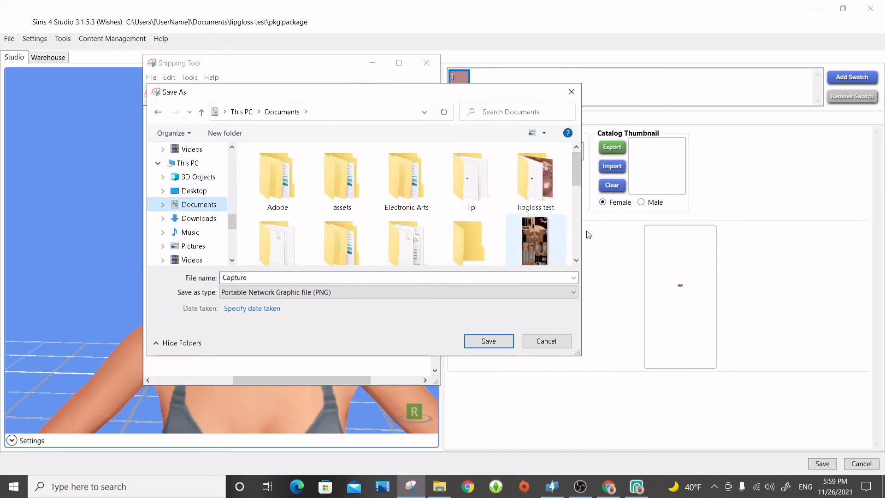
double_click(554, 200)
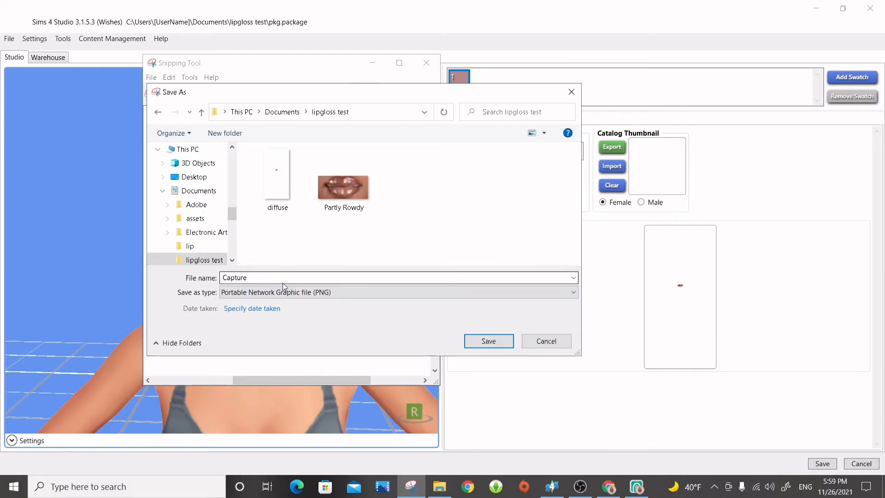
left_click(488, 340)
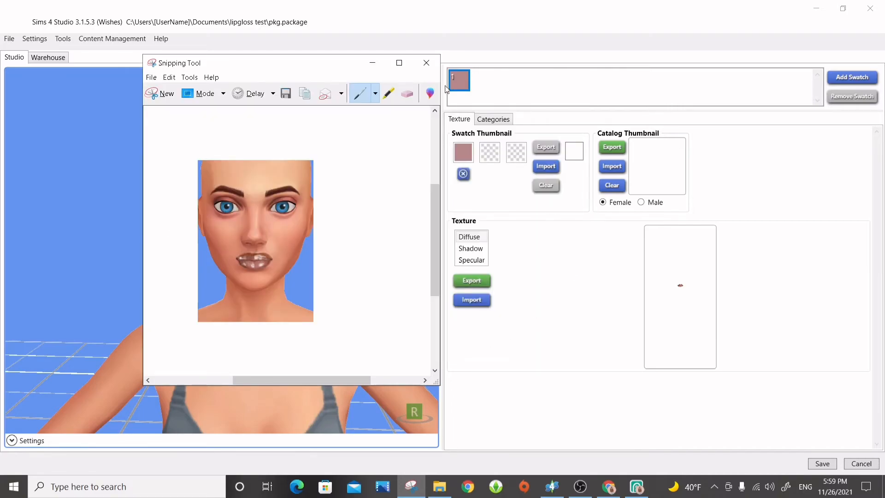
Put Snipping Tool away and import the Capture image as the female catalog thumbnail.
left_click(373, 62)
left_click(612, 170)
double_click(363, 139)
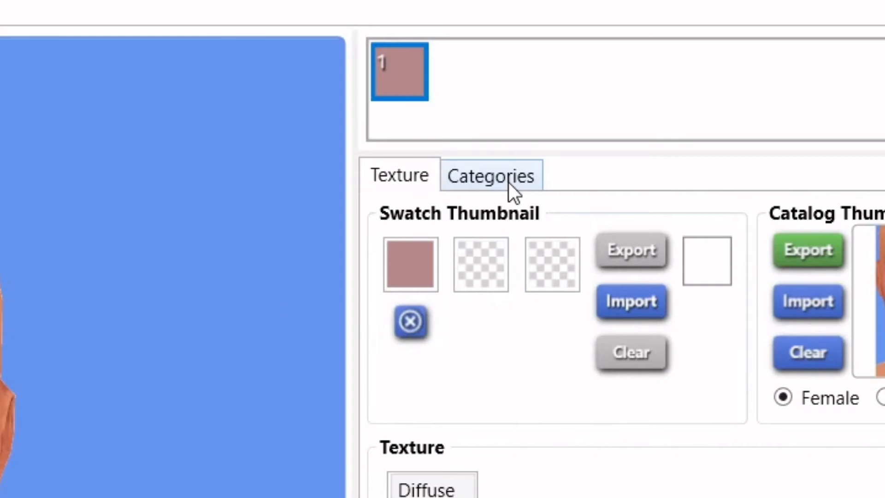
Review the lipstick's category settings and turn off Allow For Random in its part flags.
left_click(502, 122)
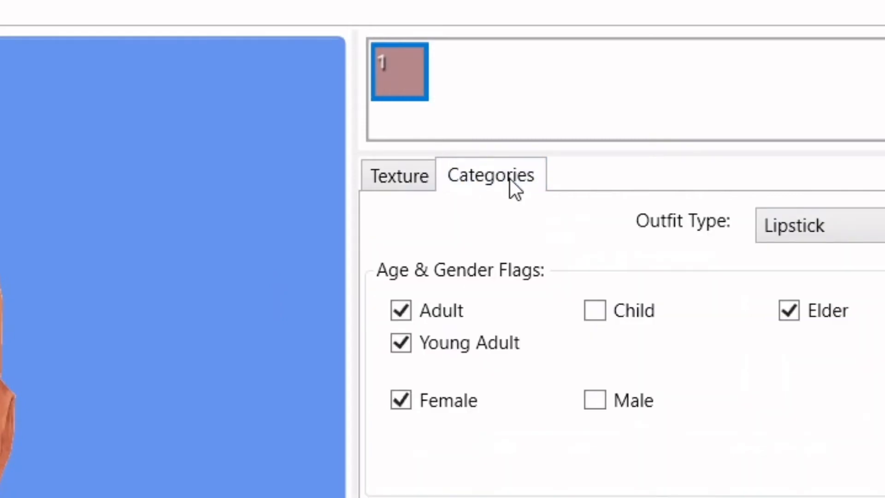
left_click(384, 179)
left_click(493, 187)
left_click(406, 181)
left_click(483, 185)
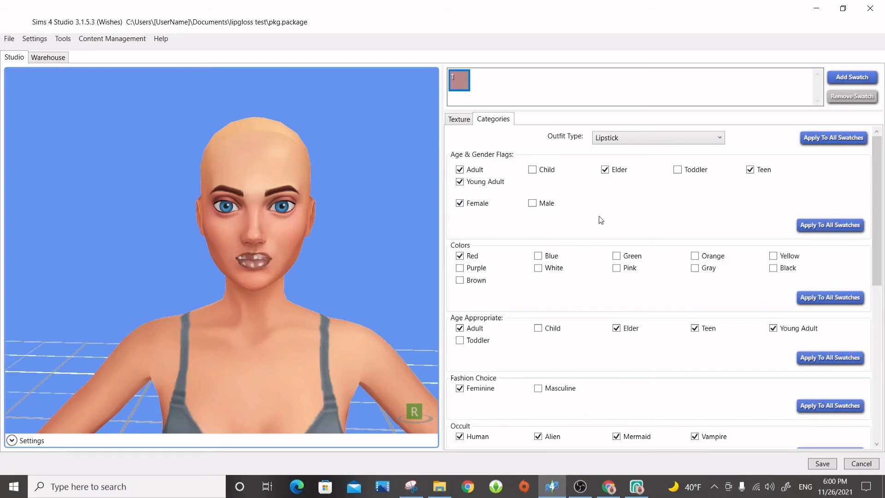
scroll(620, 258, "down", 7)
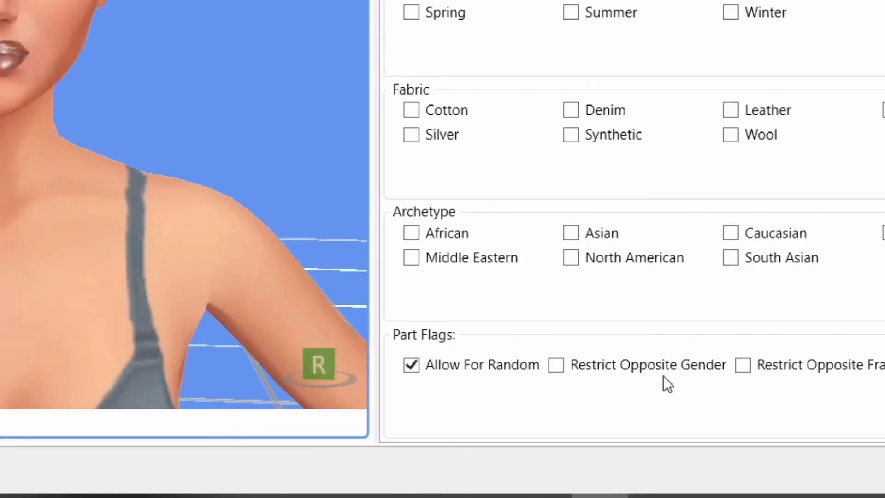
left_click(410, 365)
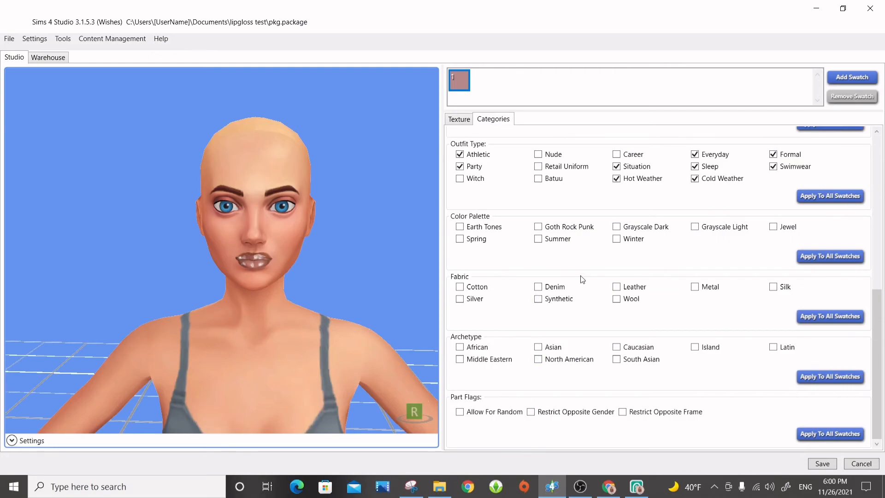
Return to the texture settings and save the lip gloss package.
scroll(579, 279, "up", 10)
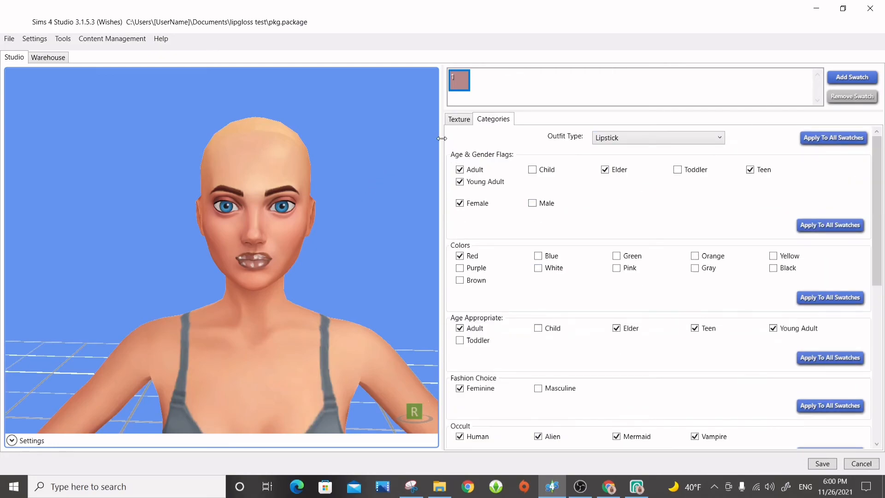
left_click(459, 120)
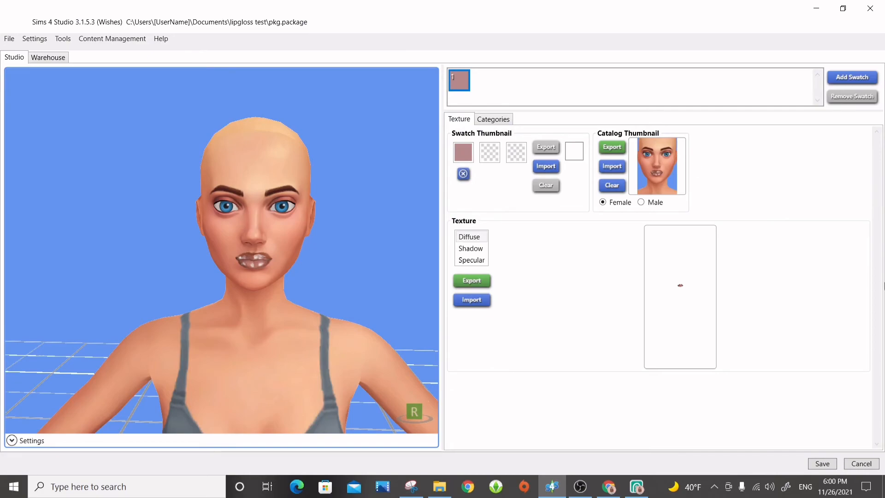
left_click(828, 467)
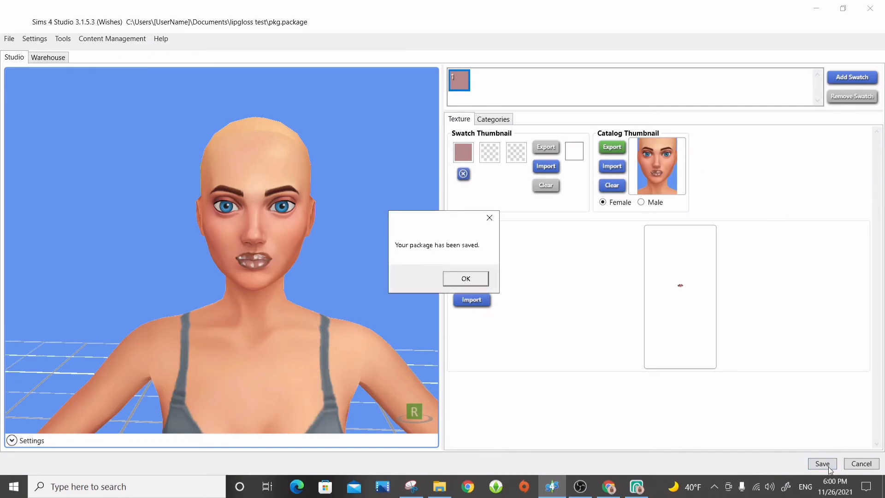
left_click(467, 277)
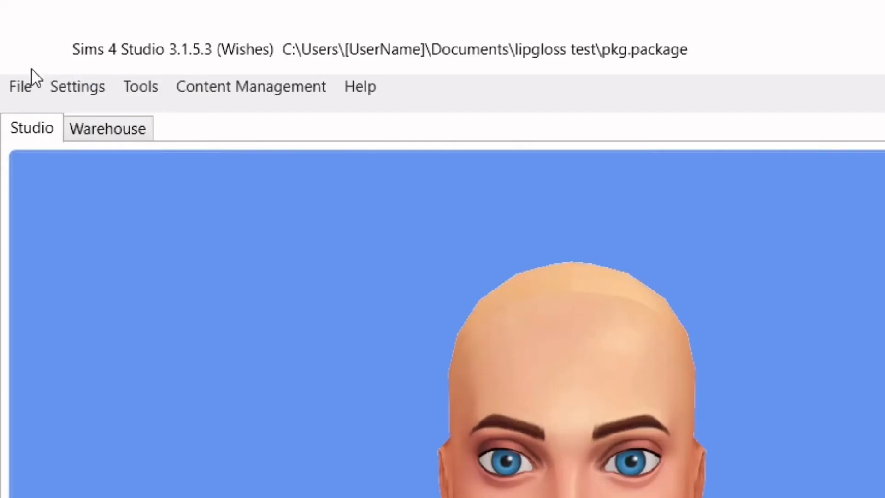
Start saving a copy of the package and browse to the Mods folder under Documents, Electronic Arts, The Sims 4.
left_click(10, 40)
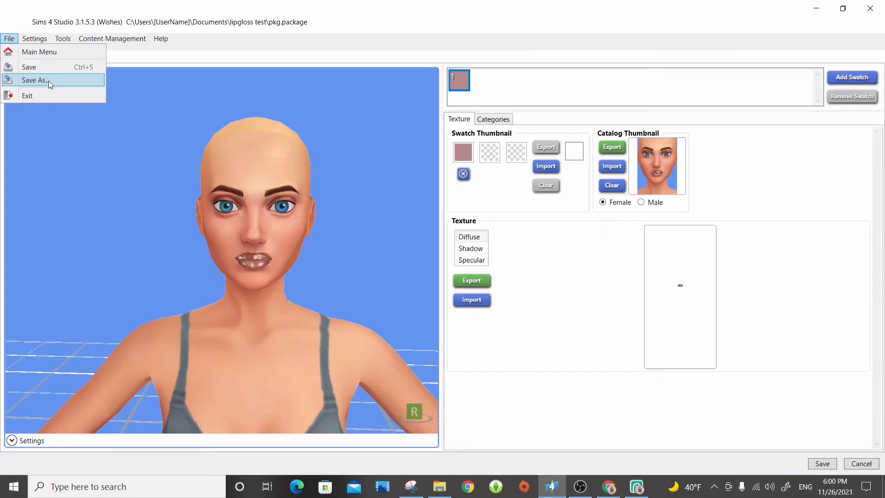
left_click(105, 179)
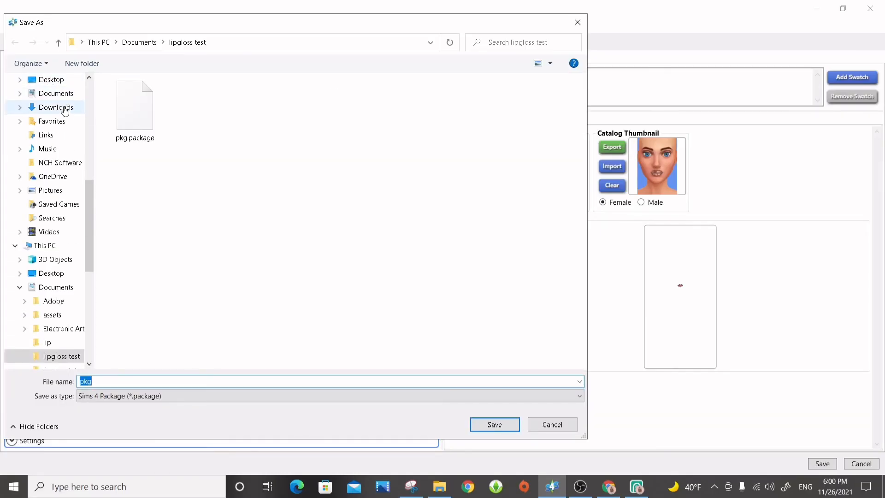
left_click(54, 291)
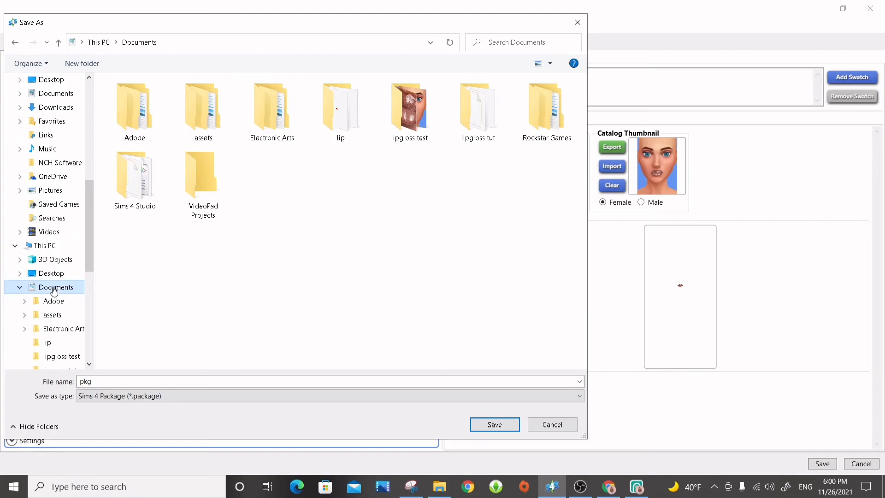
double_click(267, 103)
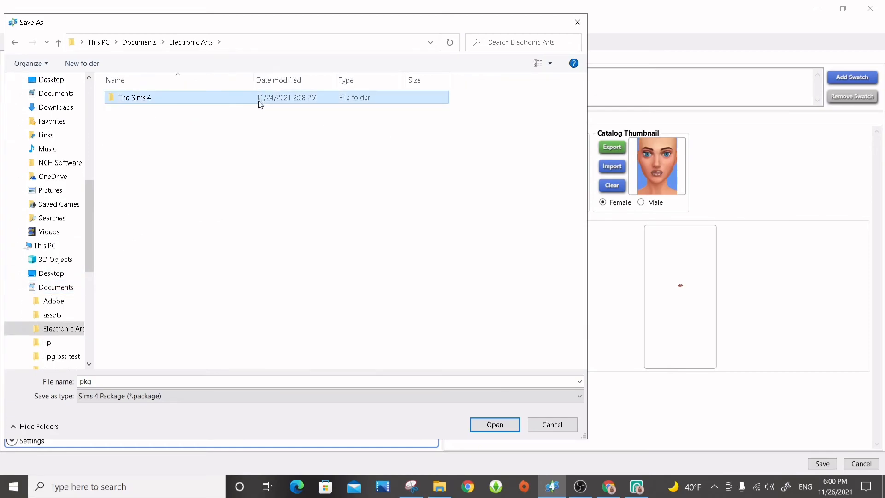
double_click(257, 98)
double_click(189, 165)
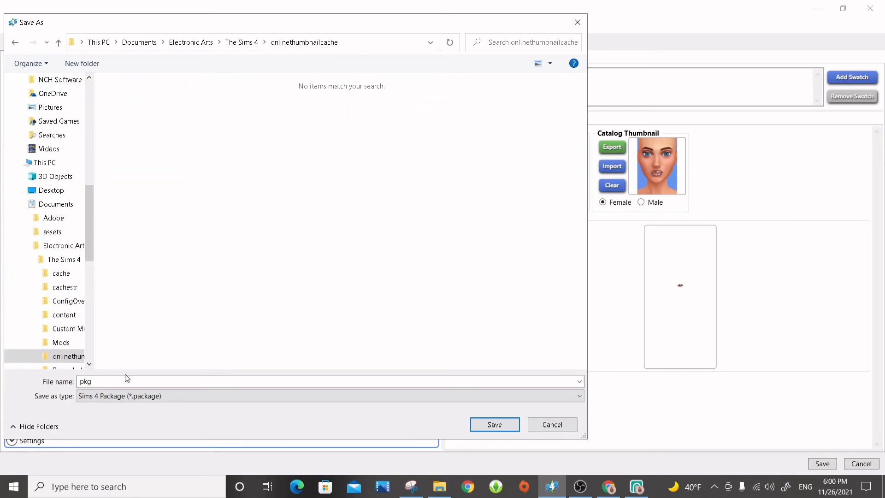
left_click(15, 44)
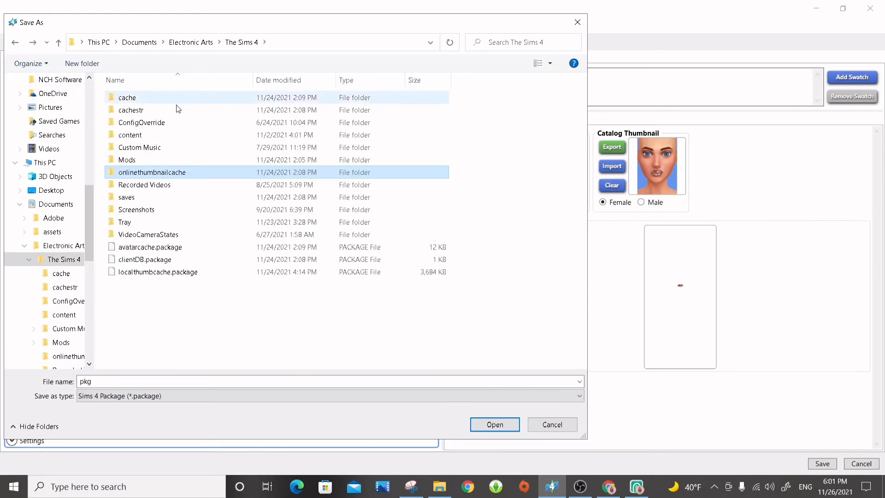
double_click(166, 155)
Name the copy "veenizh sims lipgloss 4 vid" and save it as a Sims 4 package in the Mods folder.
double_click(118, 382)
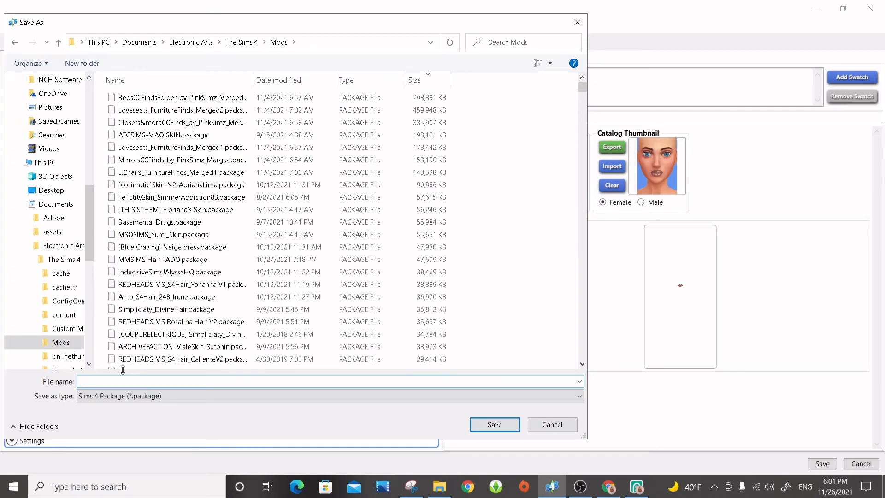
type("veen")
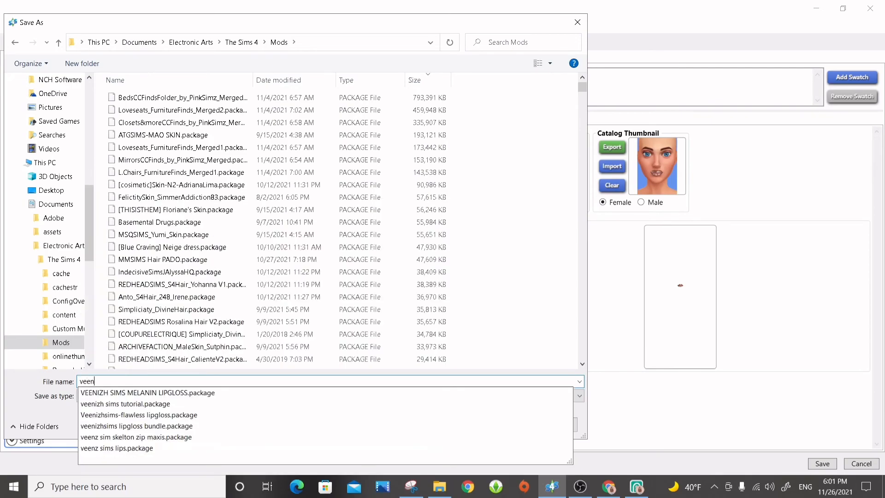
type("izh sims lipgloss 4 vid")
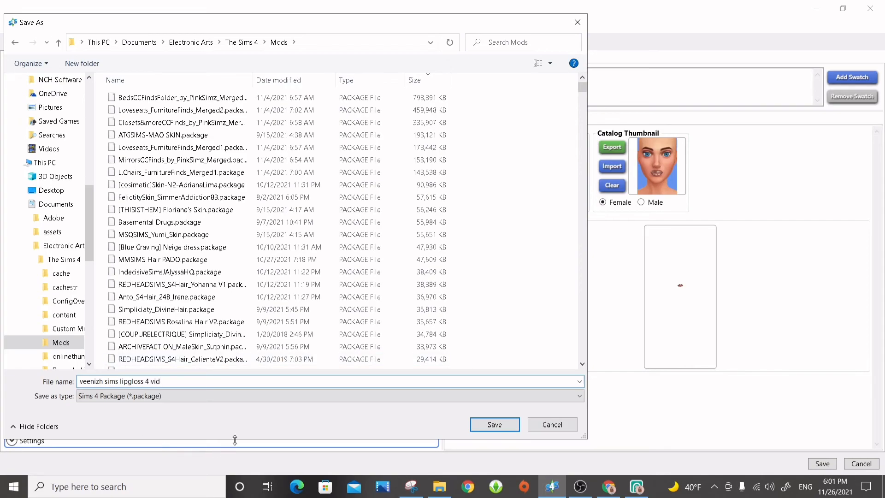
left_click(505, 426)
left_click(465, 278)
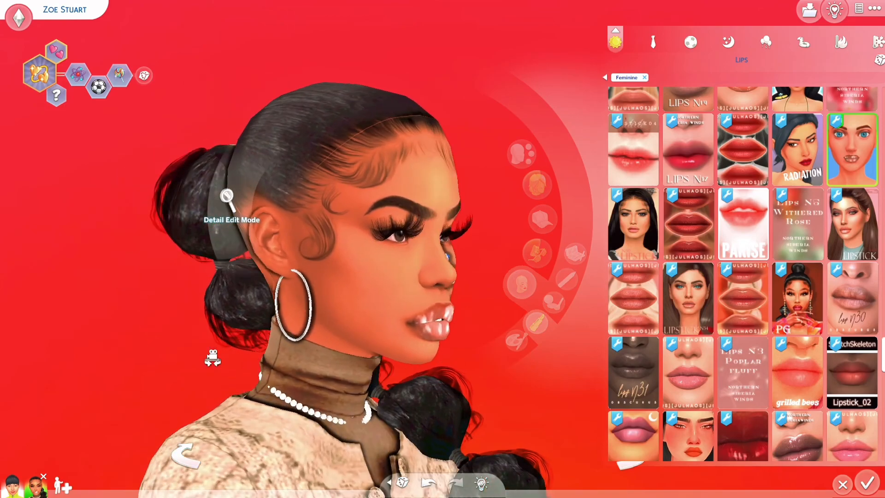
Face the Sim forward and try on the lipsticks with the blue-eyed model, nude lips and tongue thumbnails.
left_click_drag(213, 358, 300, 311)
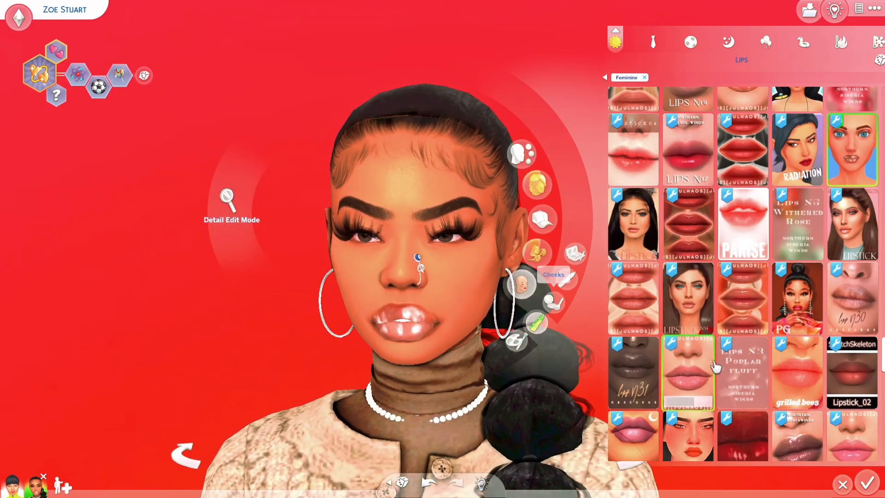
scroll(712, 364, "down", 4)
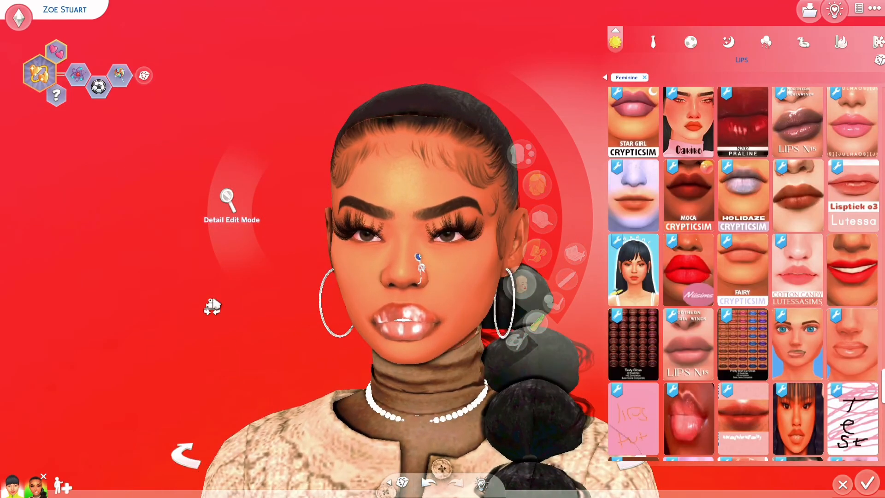
scroll(723, 364, "down", 2)
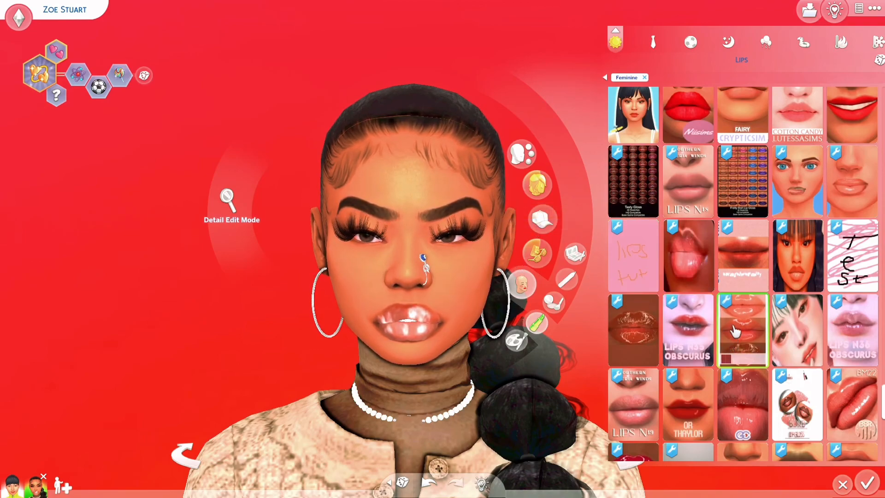
left_click(807, 187)
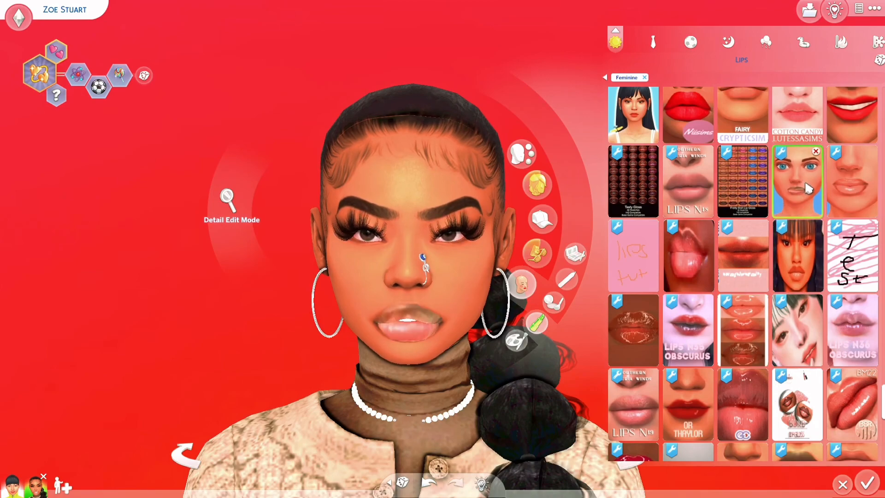
left_click(846, 196)
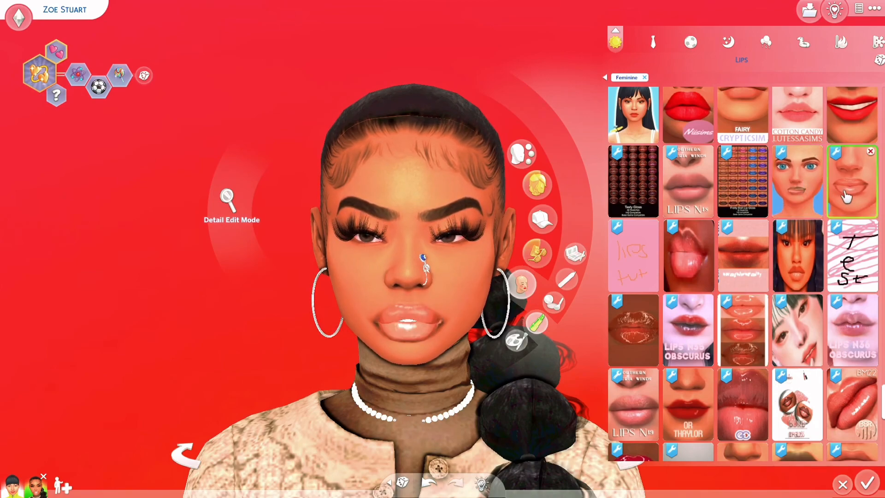
left_click(699, 258)
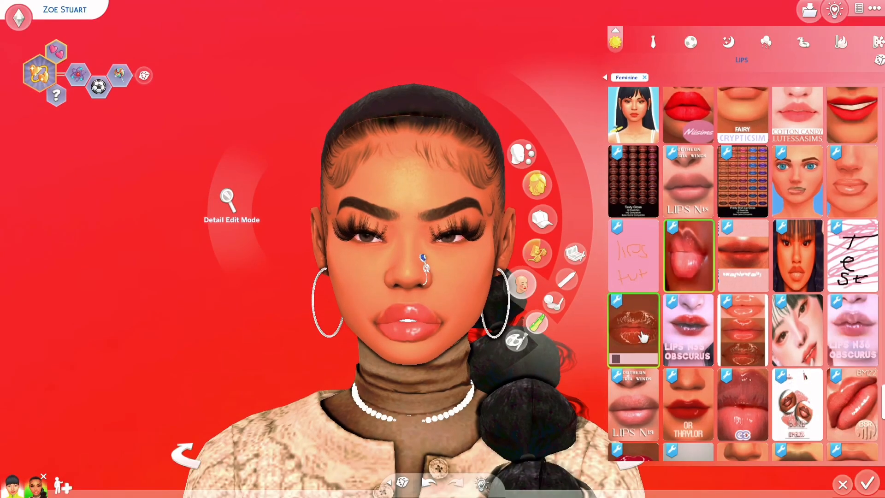
Apply the lipstick with the brown glossy lips thumbnail, compare its colour swatches and choose the second one.
left_click(664, 373)
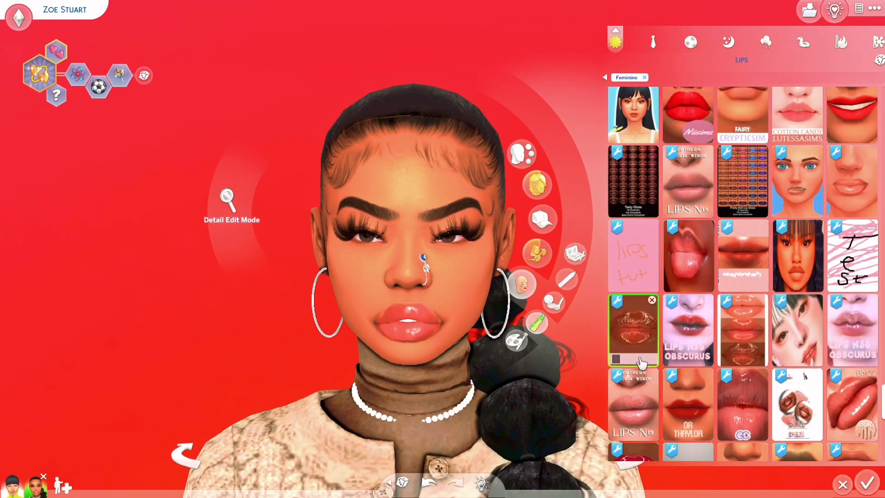
left_click(640, 366)
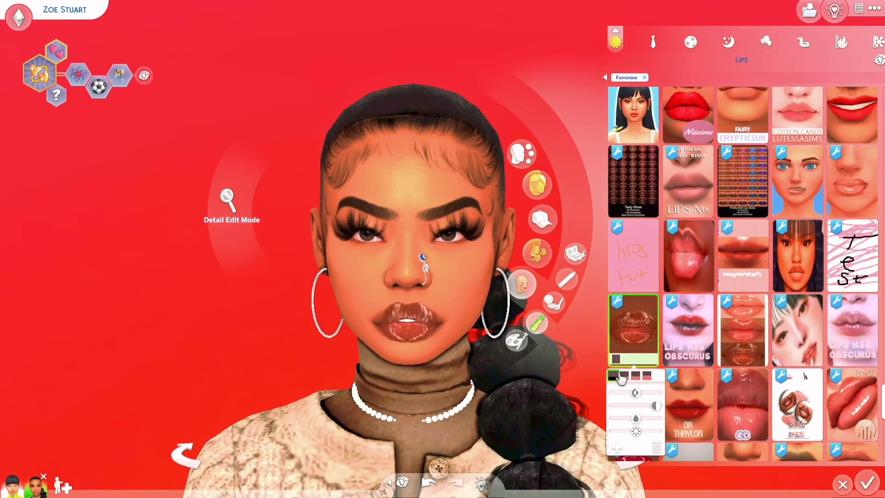
left_click(624, 375)
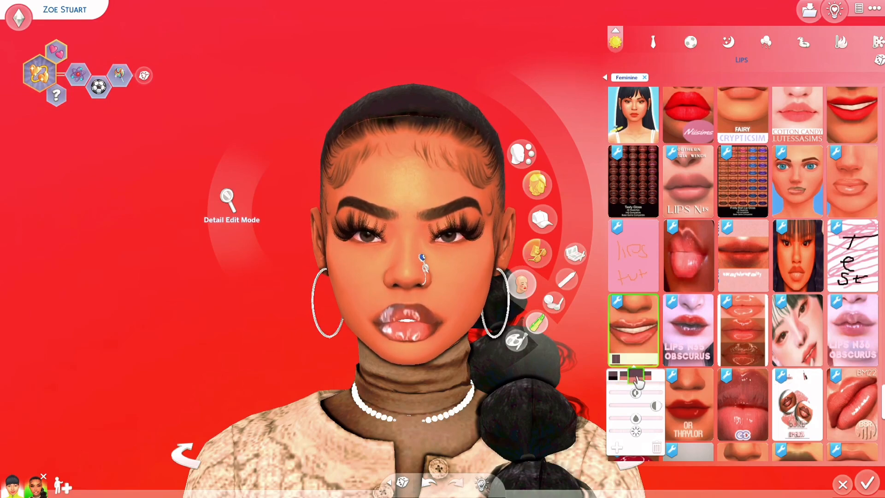
left_click(637, 376)
left_click(648, 376)
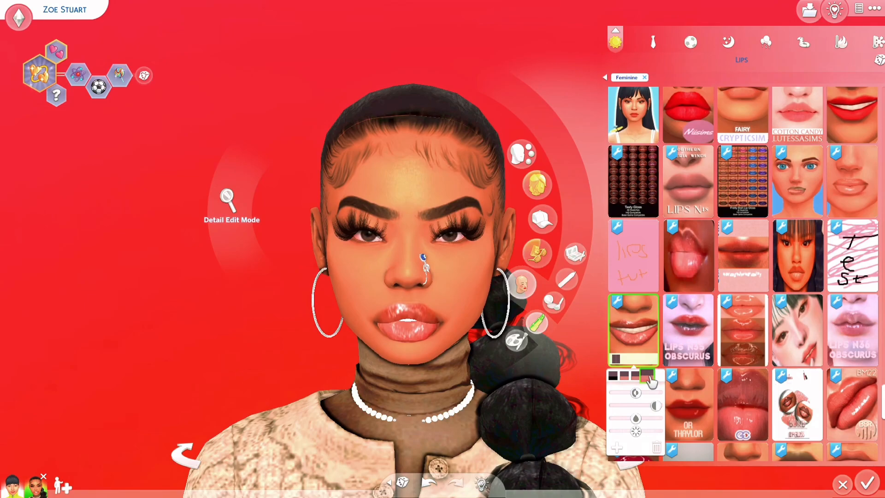
left_click(625, 377)
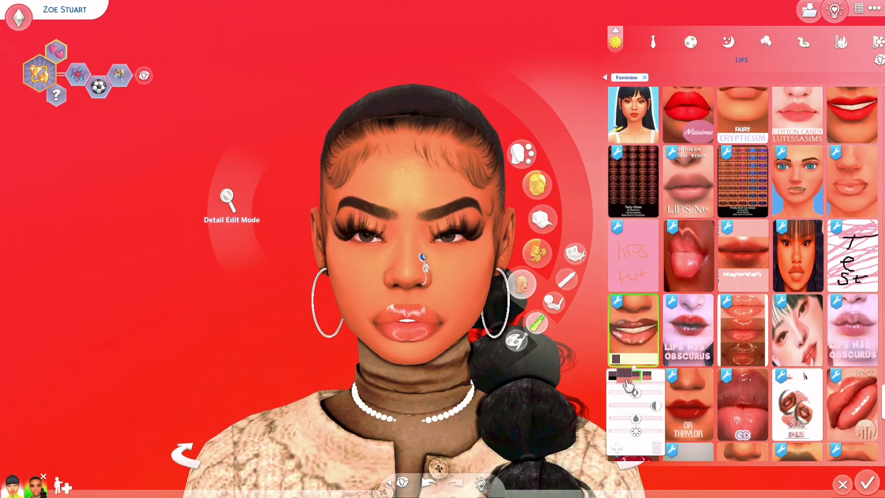
Inspect the glossy lips on the Sim from full-body distance and close up, keeping the second swatch selected.
scroll(482, 243, "down", 5)
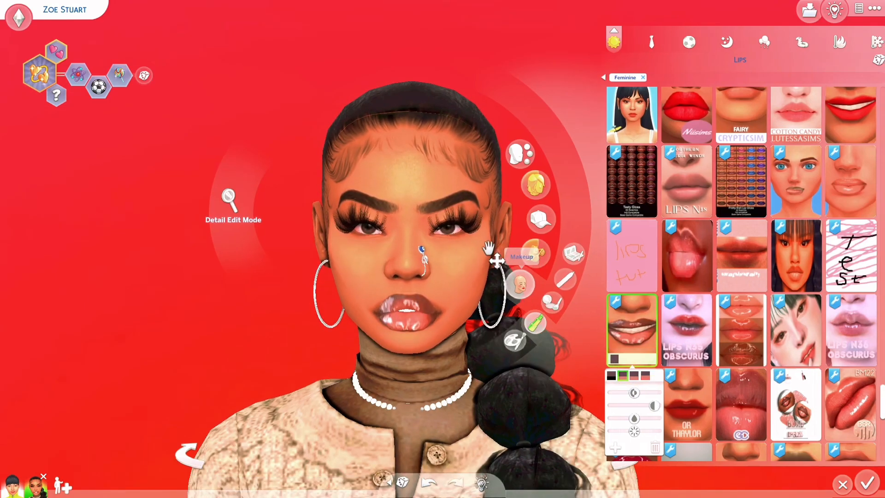
scroll(468, 259, "down", 2)
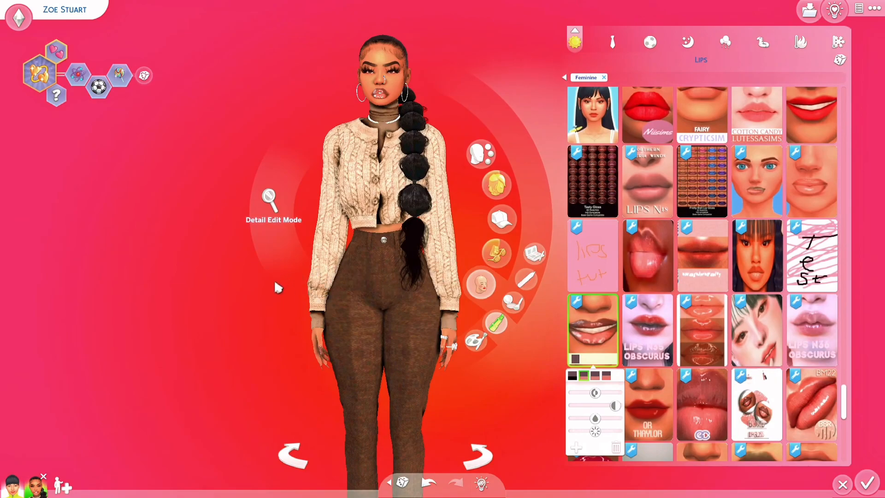
left_click_drag(266, 322, 362, 336)
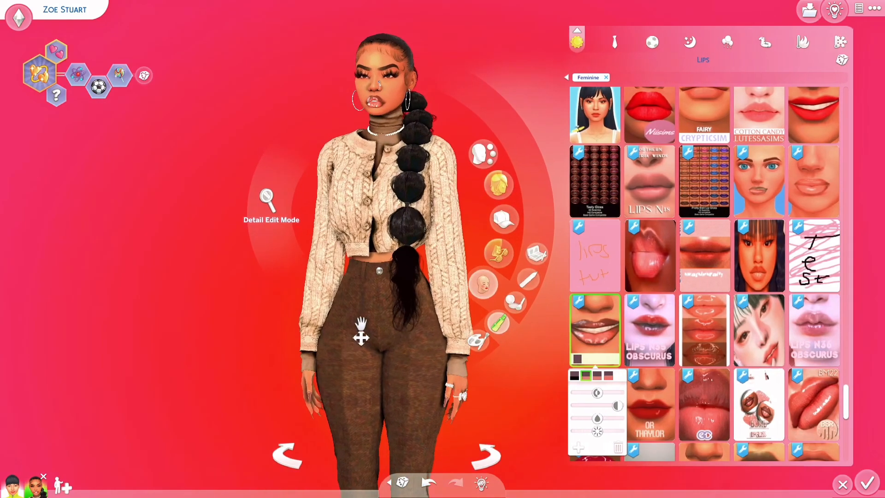
scroll(236, 368, "up", 5)
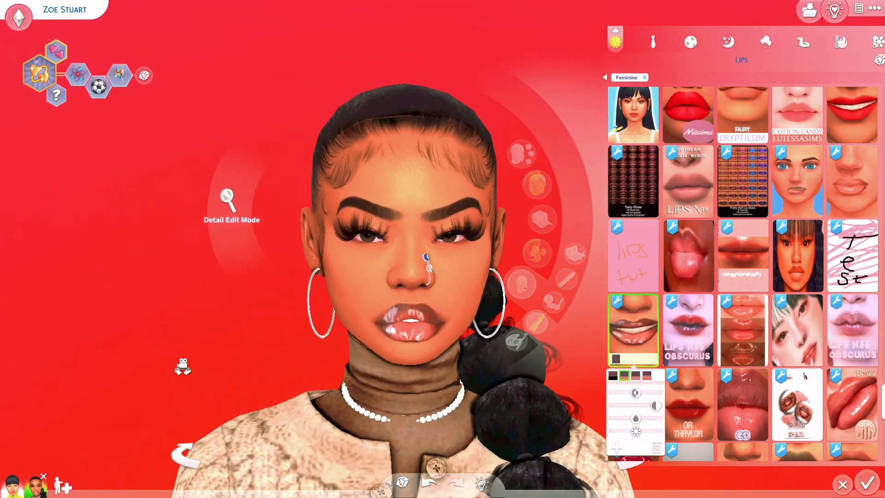
left_click_drag(183, 366, 183, 368)
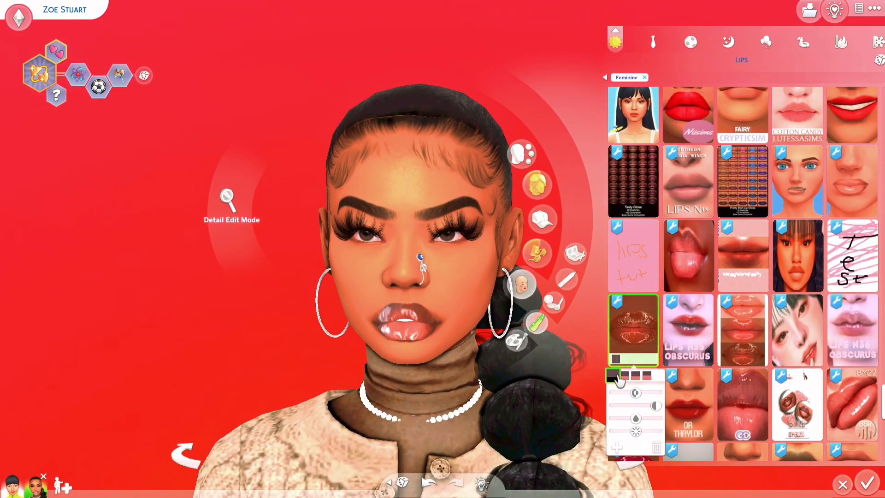
left_click(626, 376)
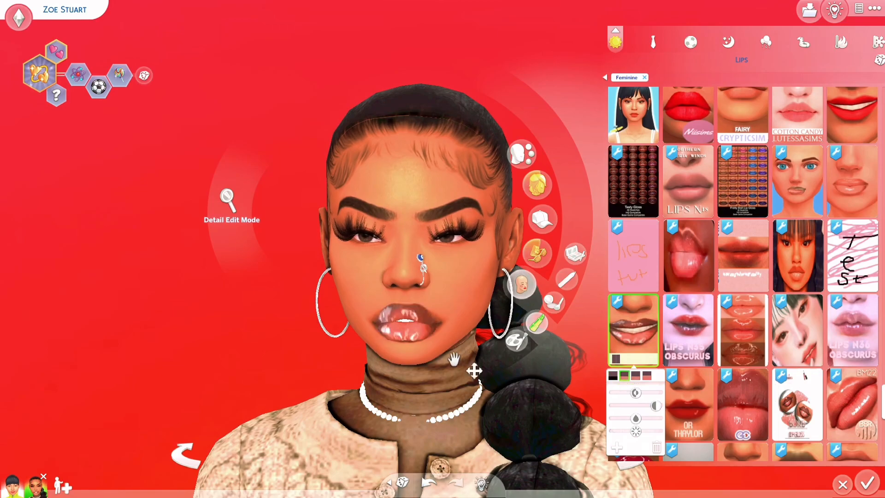
Try on the blue-eyed model's lipstick and the shiny pale lip gloss for comparison.
left_click(834, 191)
scroll(867, 199, "up", 5)
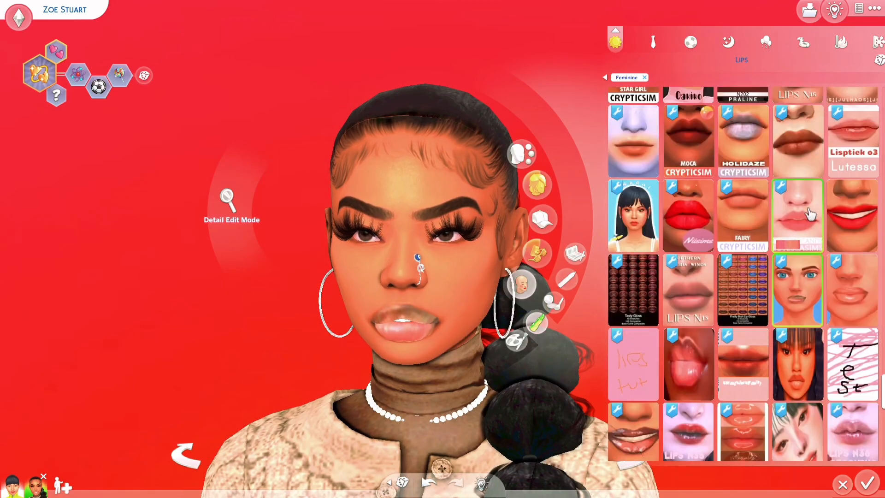
scroll(857, 203, "up", 1)
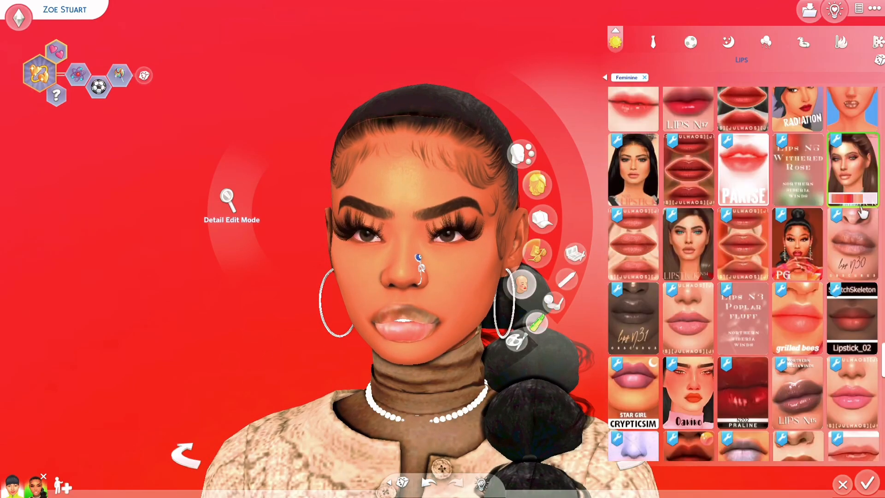
left_click(684, 364)
Find the brown gloss with the smiling lips thumbnail in the Lips catalog and apply it to the Sim again.
scroll(684, 371, "down", 4)
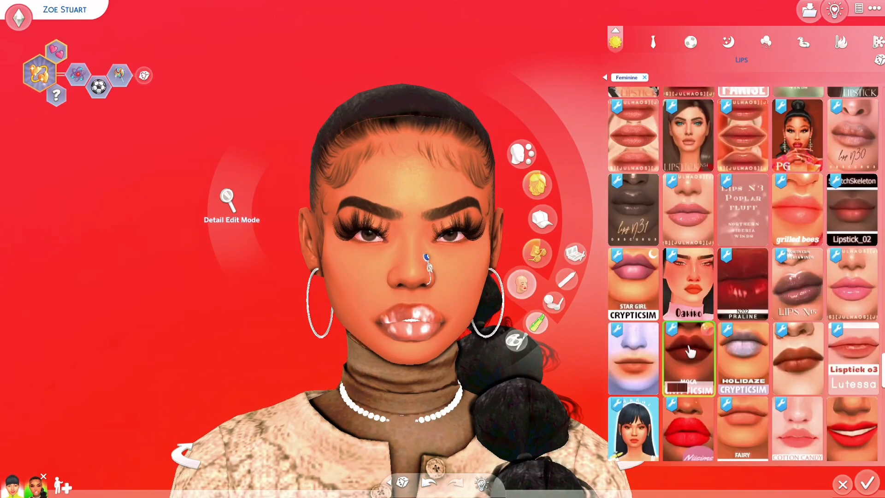
scroll(690, 375, "down", 2)
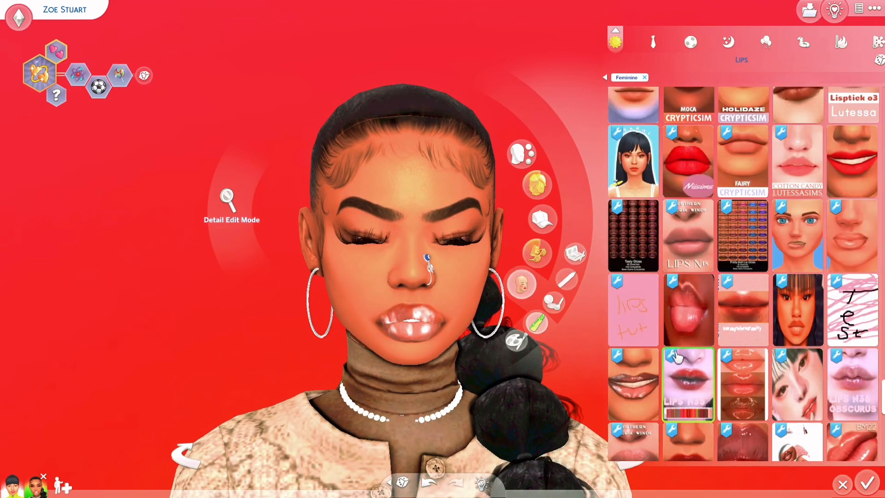
left_click(656, 329)
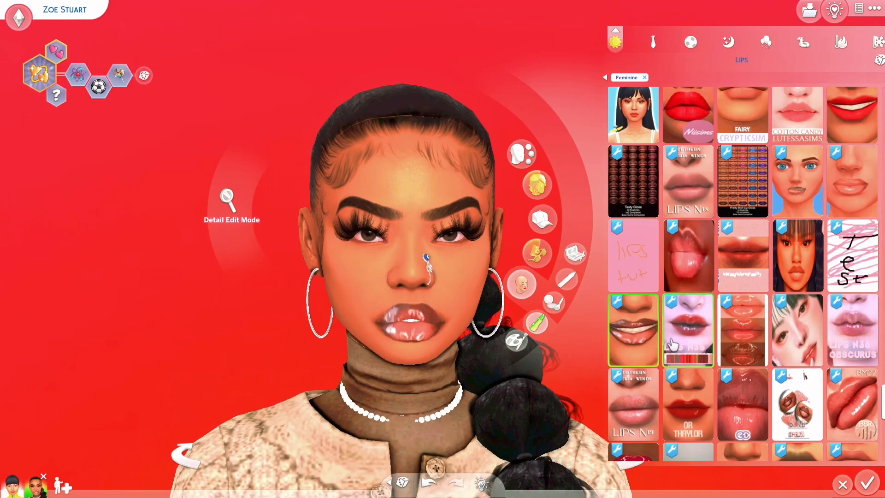